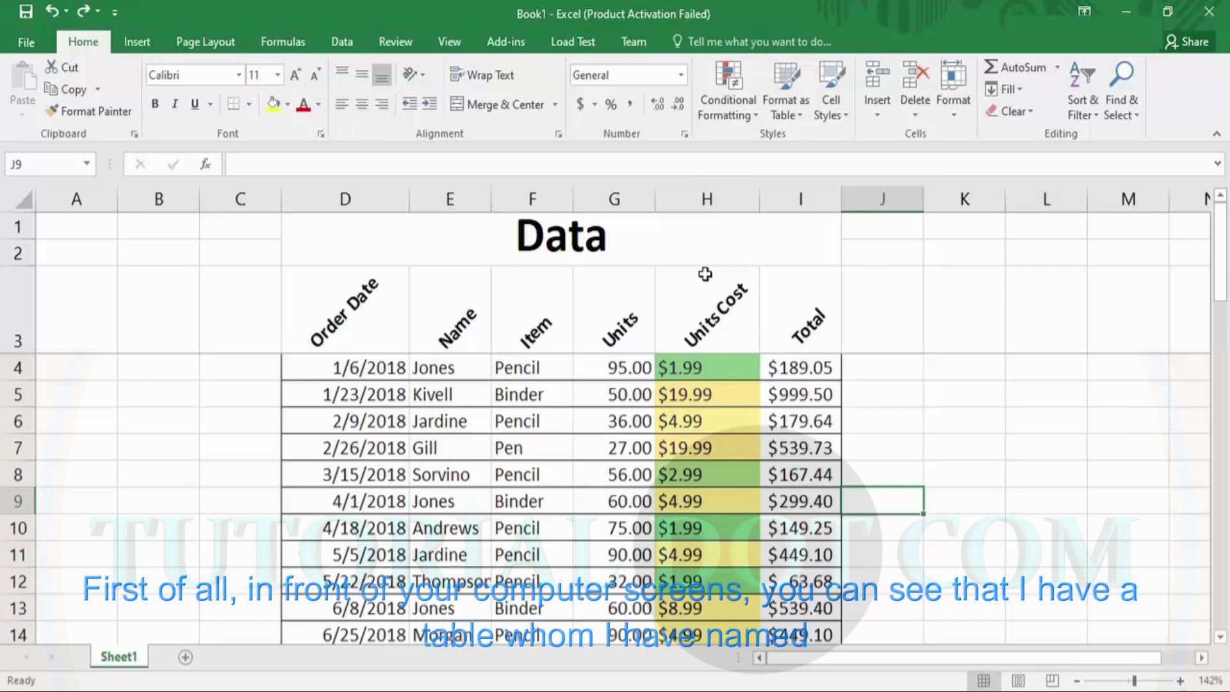
Examine the sample order table, its column formats and the colour-coded Units Cost values from the first rows downward
{"action": "left_click_drag", "start_coordinate": [1135, 681], "coordinate": [1141, 681]}
{"action": "left_click_drag", "start_coordinate": [844, 659], "coordinate": [878, 664]}
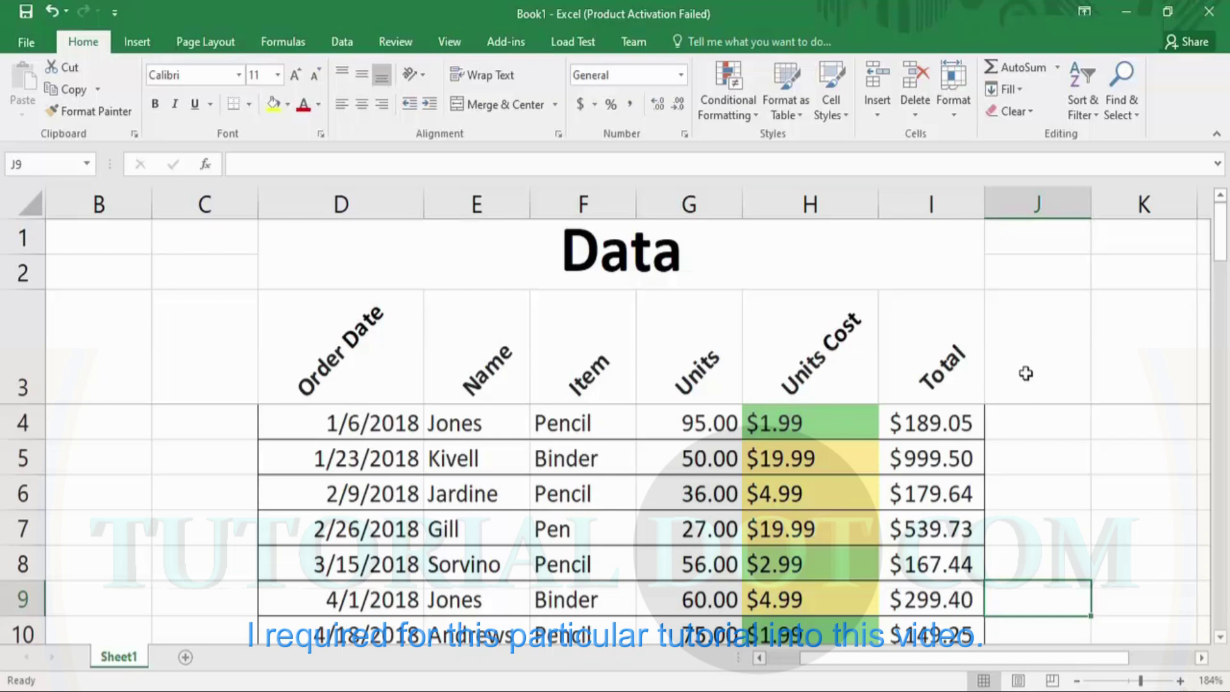
{"action": "key", "text": "ctrl+Home"}
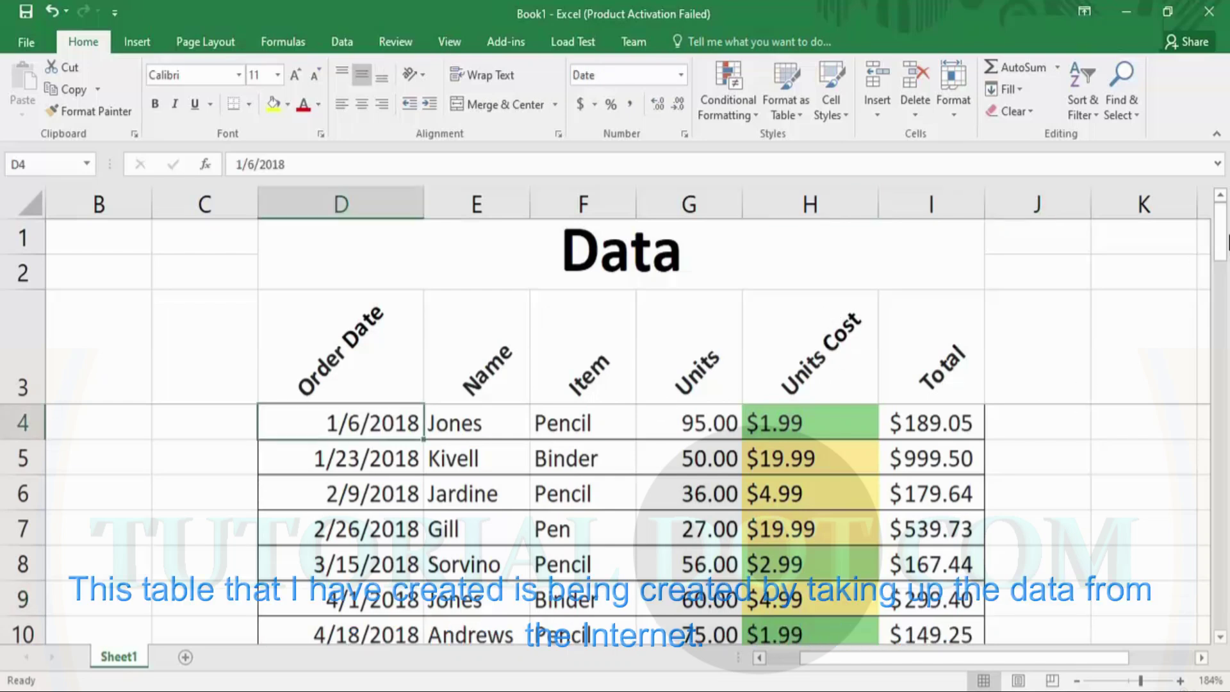
{"action": "left_click_drag", "start_coordinate": [1225, 246], "coordinate": [1227, 401]}
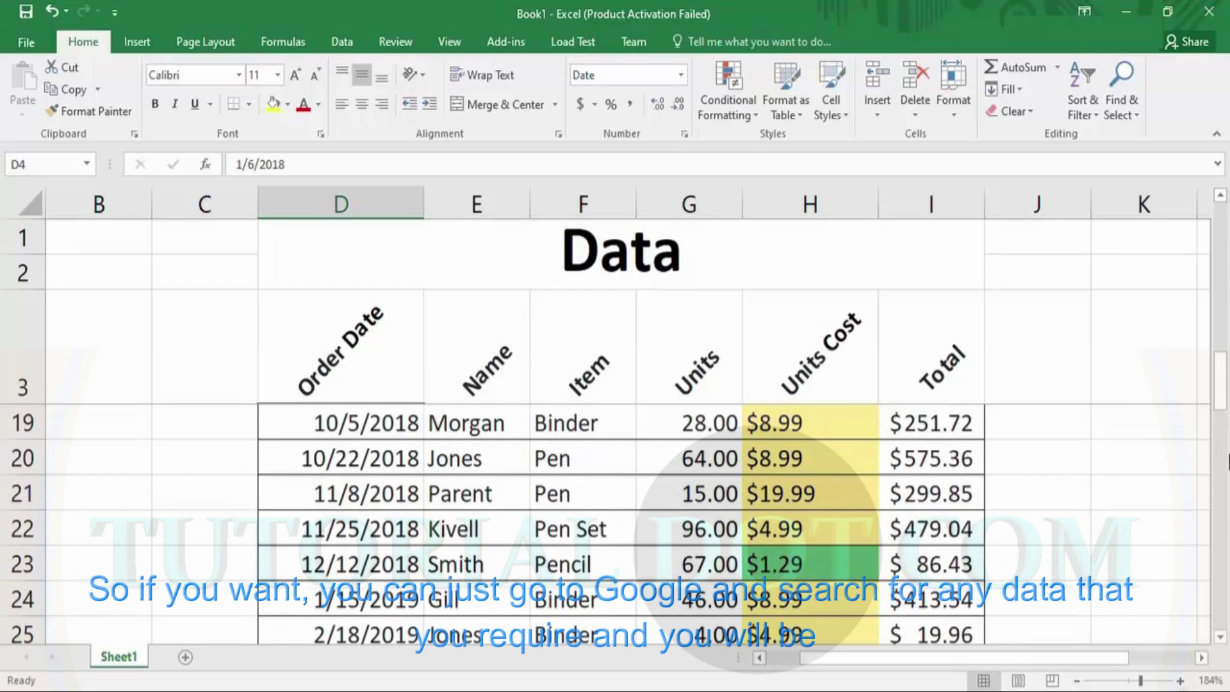
{"action": "left_click_drag", "start_coordinate": [1227, 426], "coordinate": [1225, 227]}
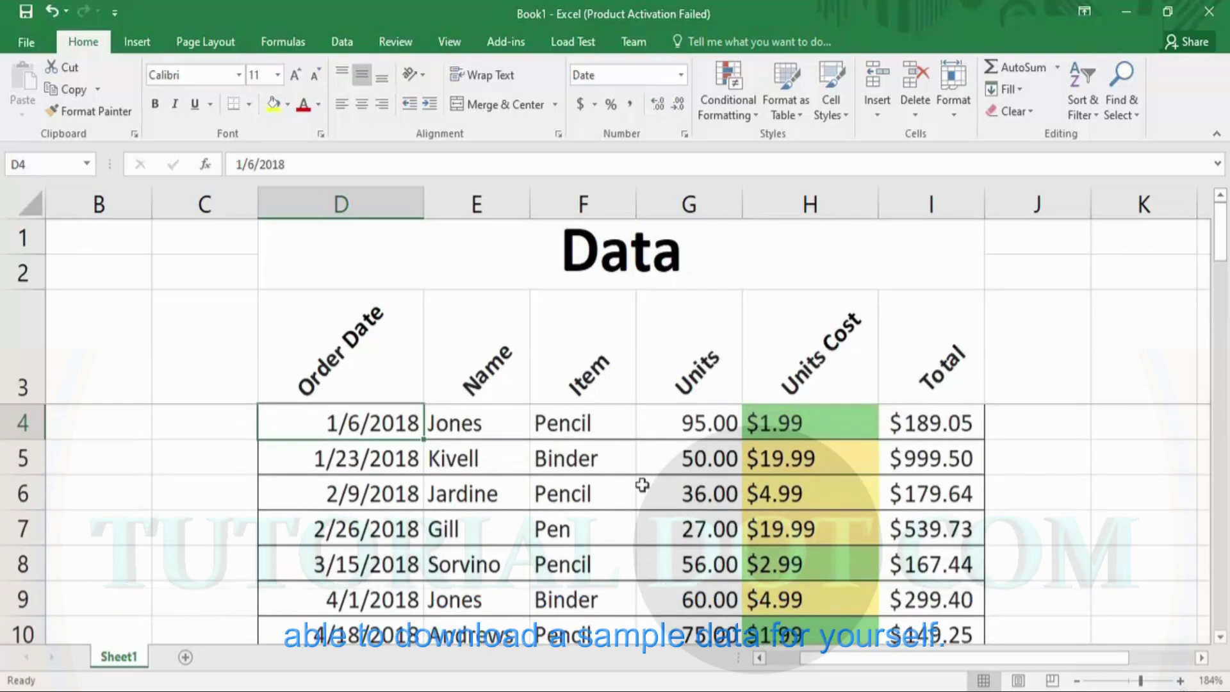
{"action": "key", "text": "shift+F11"}
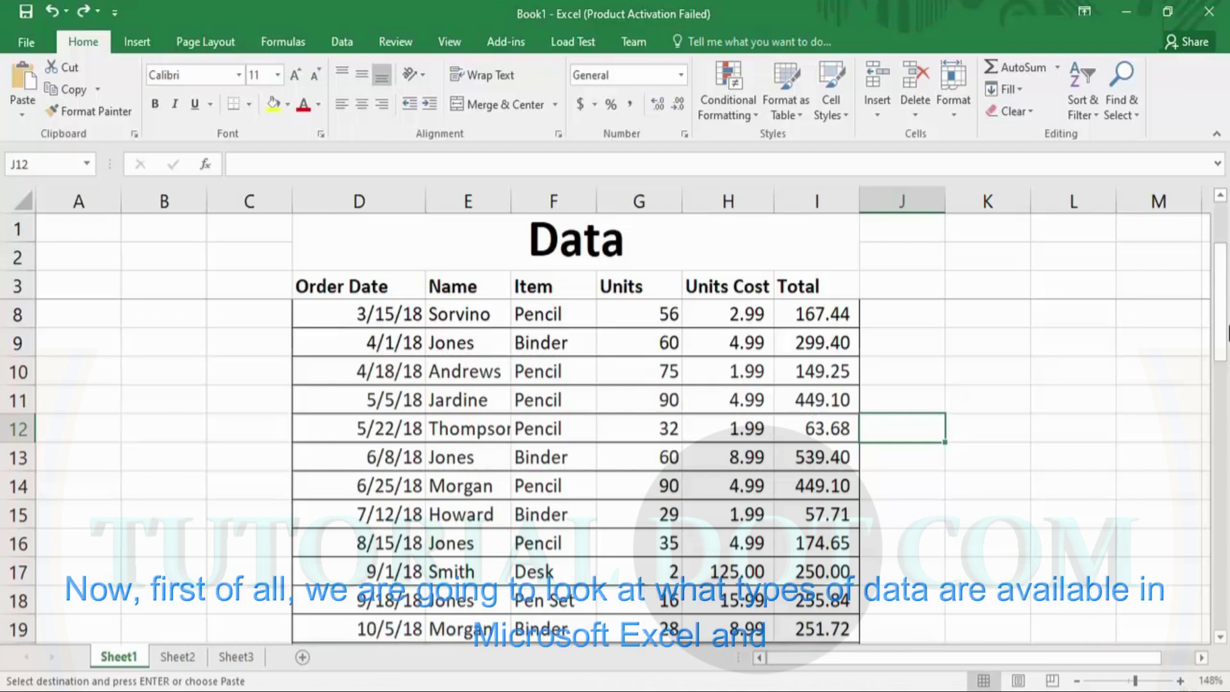
Apply the Currency number format to the whole Units Cost column of the Data table
{"action": "left_click_drag", "start_coordinate": [1222, 325], "coordinate": [1228, 256]}
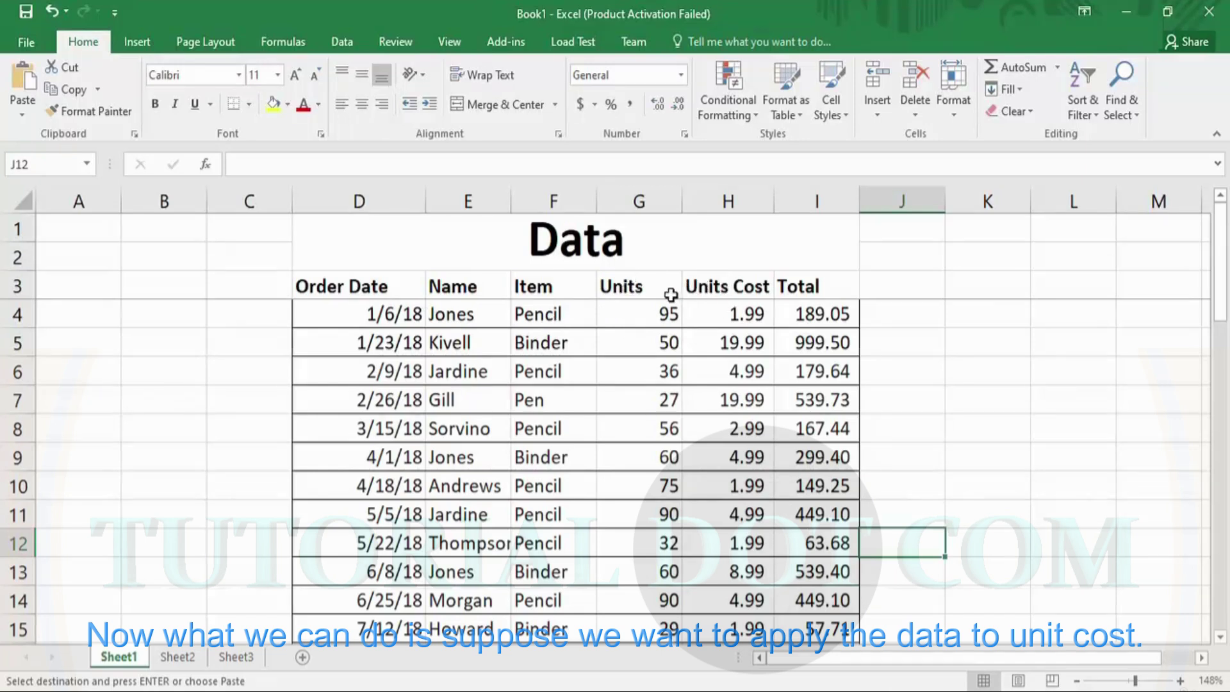
{"action": "left_click", "coordinate": [728, 201]}
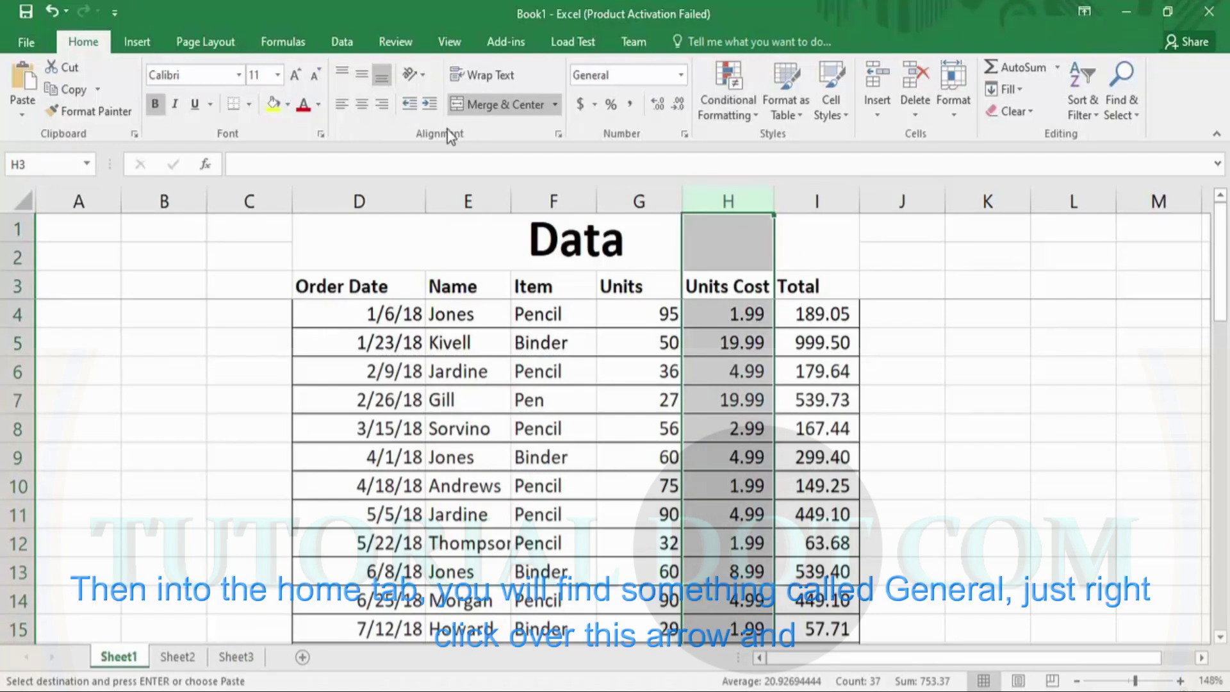
{"action": "left_click", "coordinate": [681, 76]}
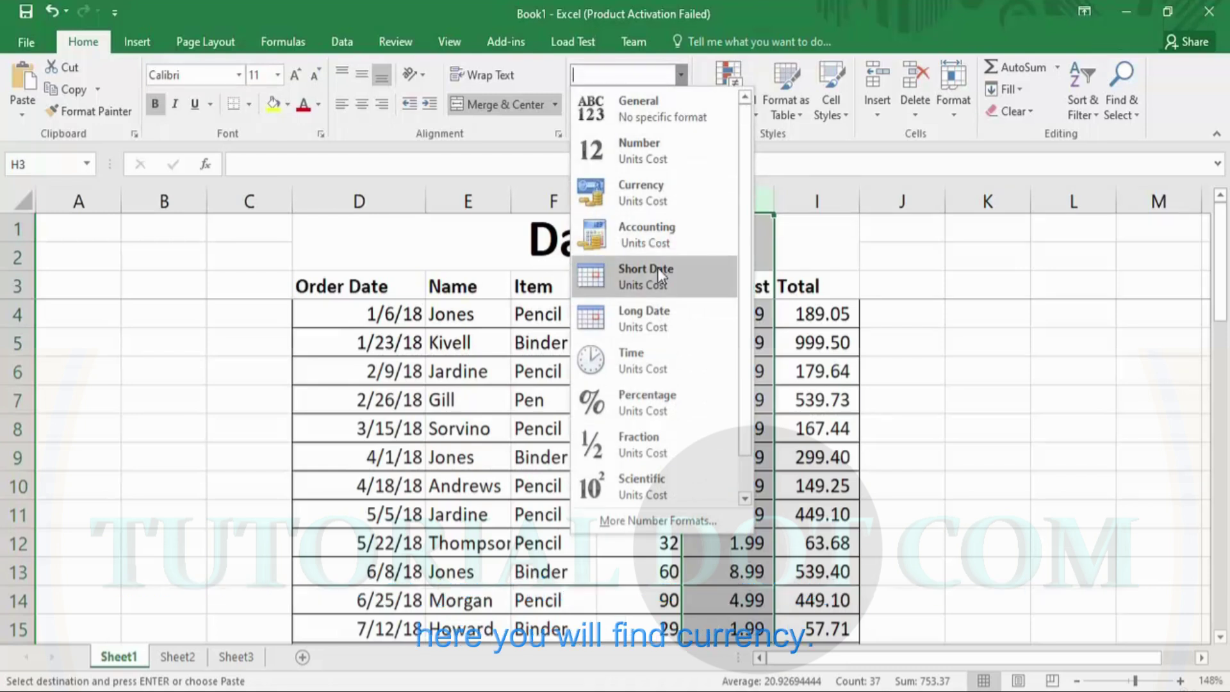
{"action": "left_click", "coordinate": [650, 195]}
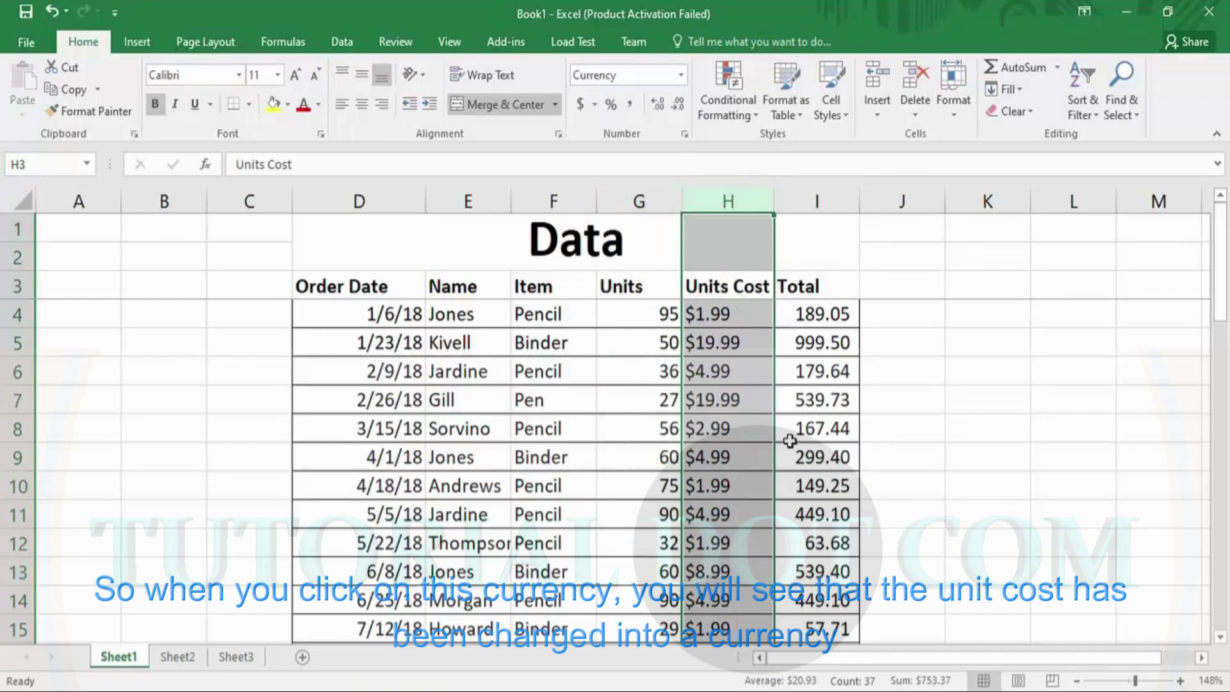
Apply the Currency number format to the whole Total column
{"action": "left_click_drag", "start_coordinate": [1221, 279], "coordinate": [1227, 237]}
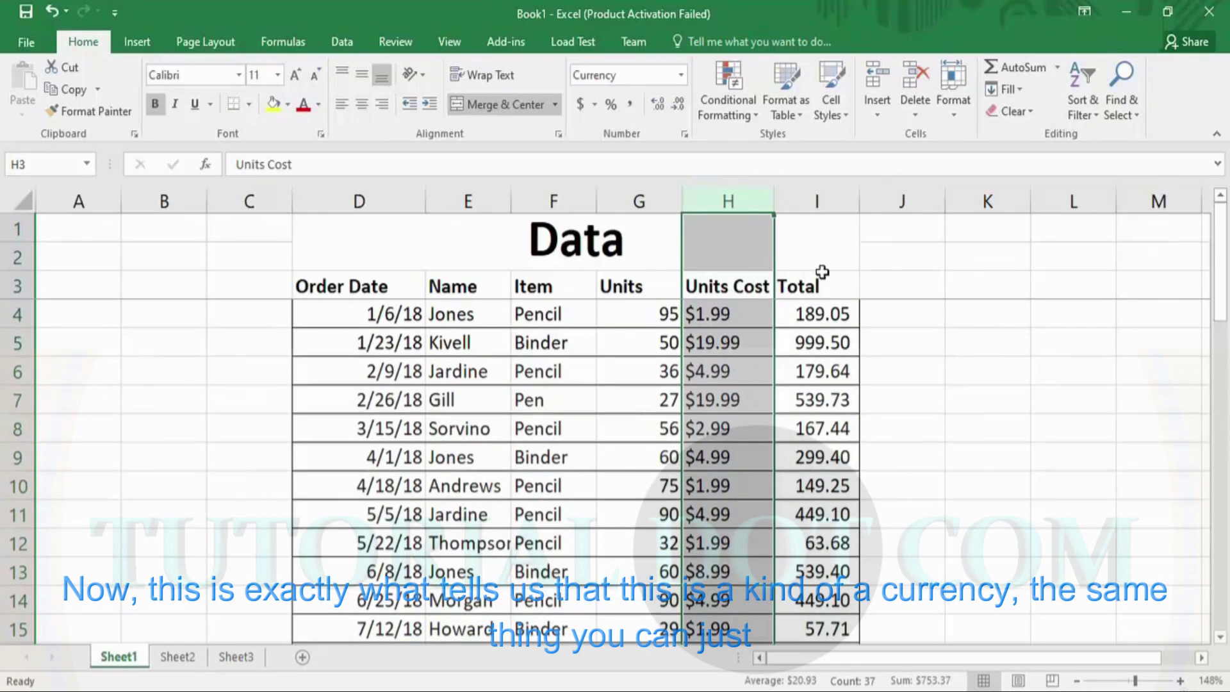
{"action": "left_click", "coordinate": [832, 201]}
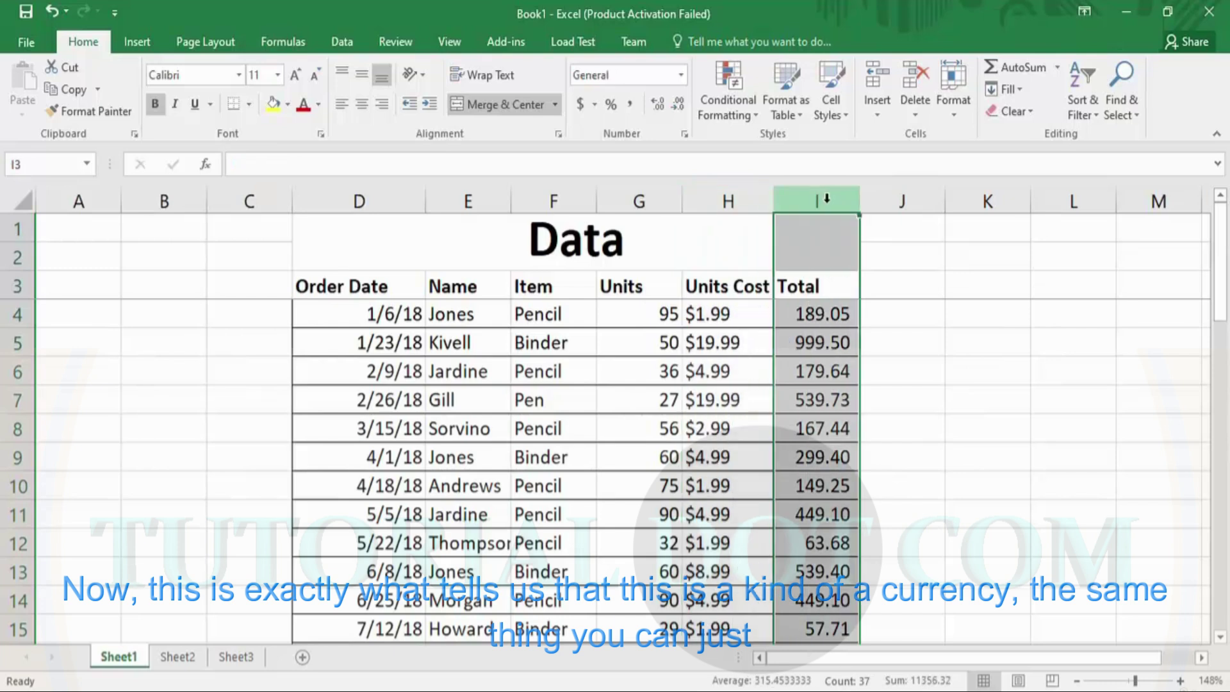
{"action": "left_click", "coordinate": [680, 74]}
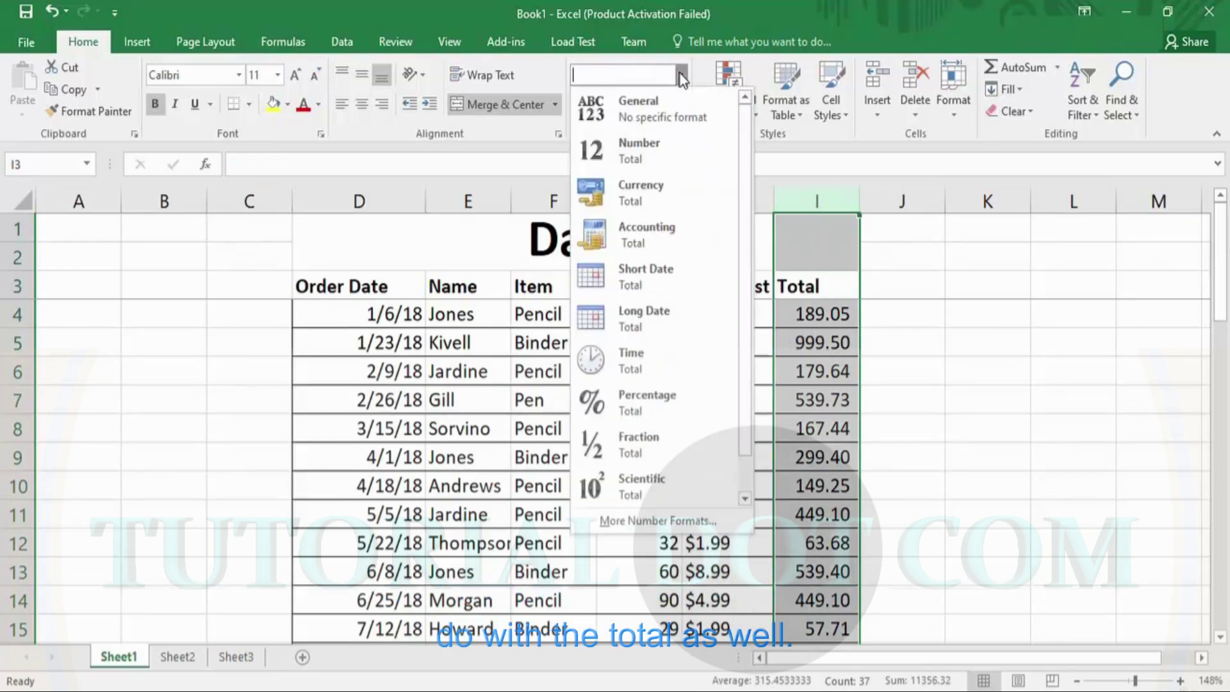
{"action": "left_click", "coordinate": [608, 208]}
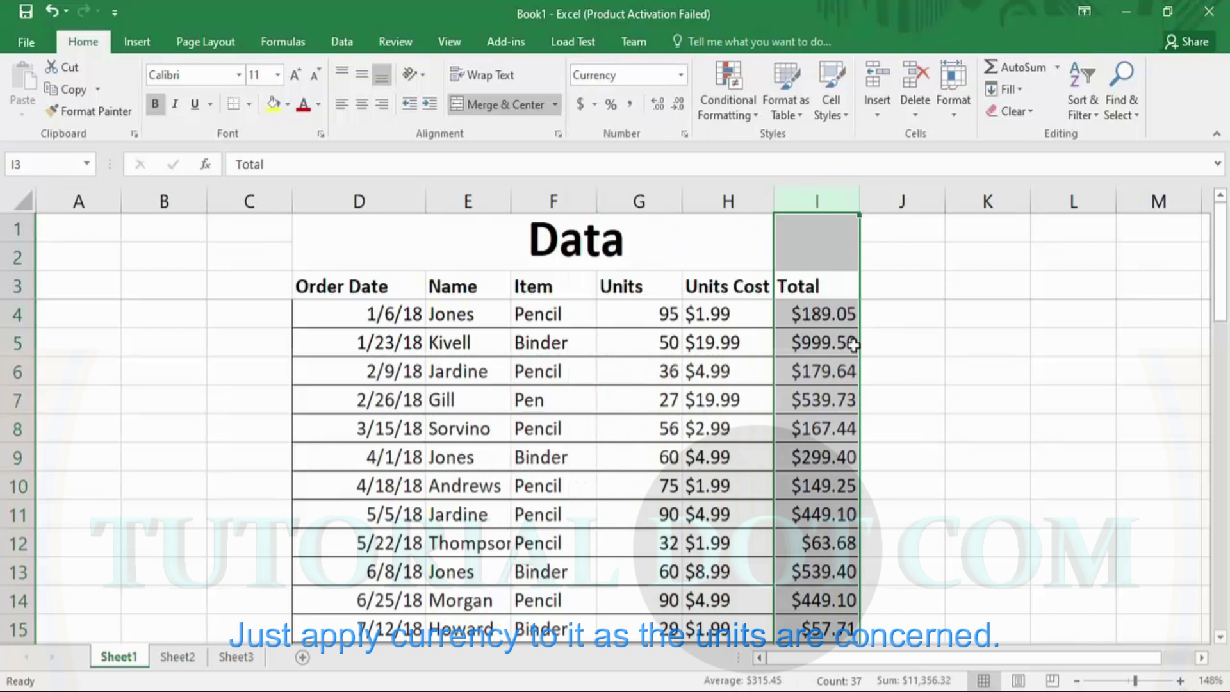
Apply the Number format to the whole Units column
{"action": "left_click", "coordinate": [653, 289]}
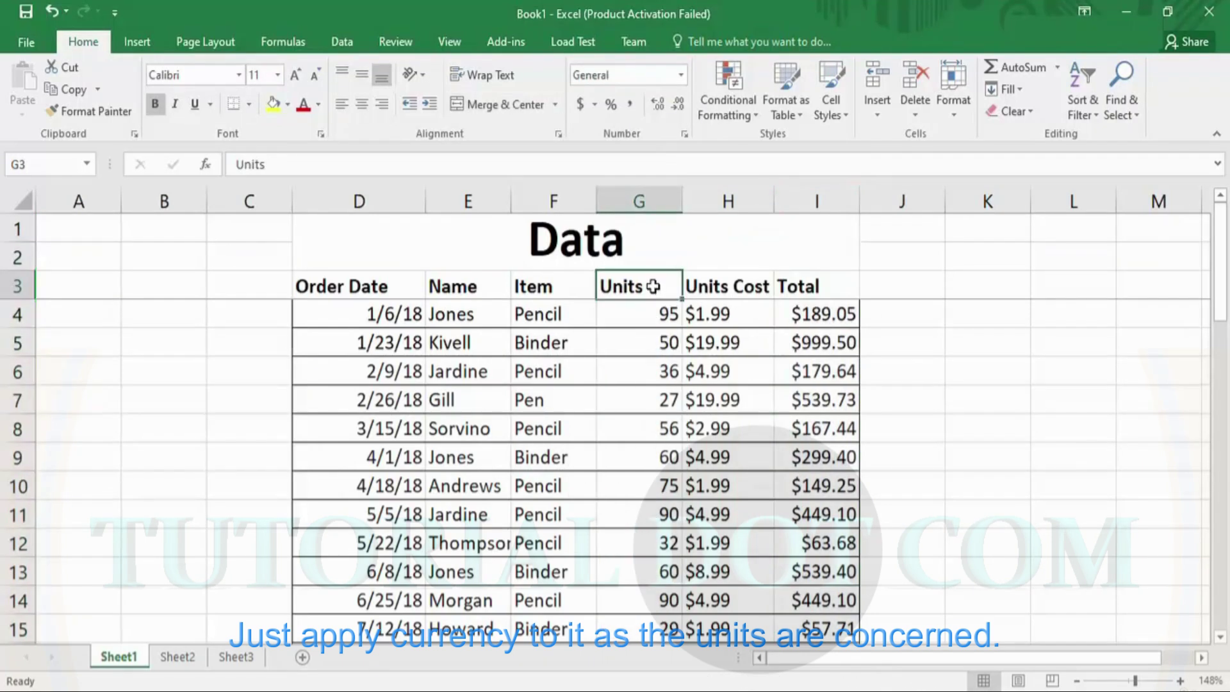
{"action": "left_click", "coordinate": [641, 203]}
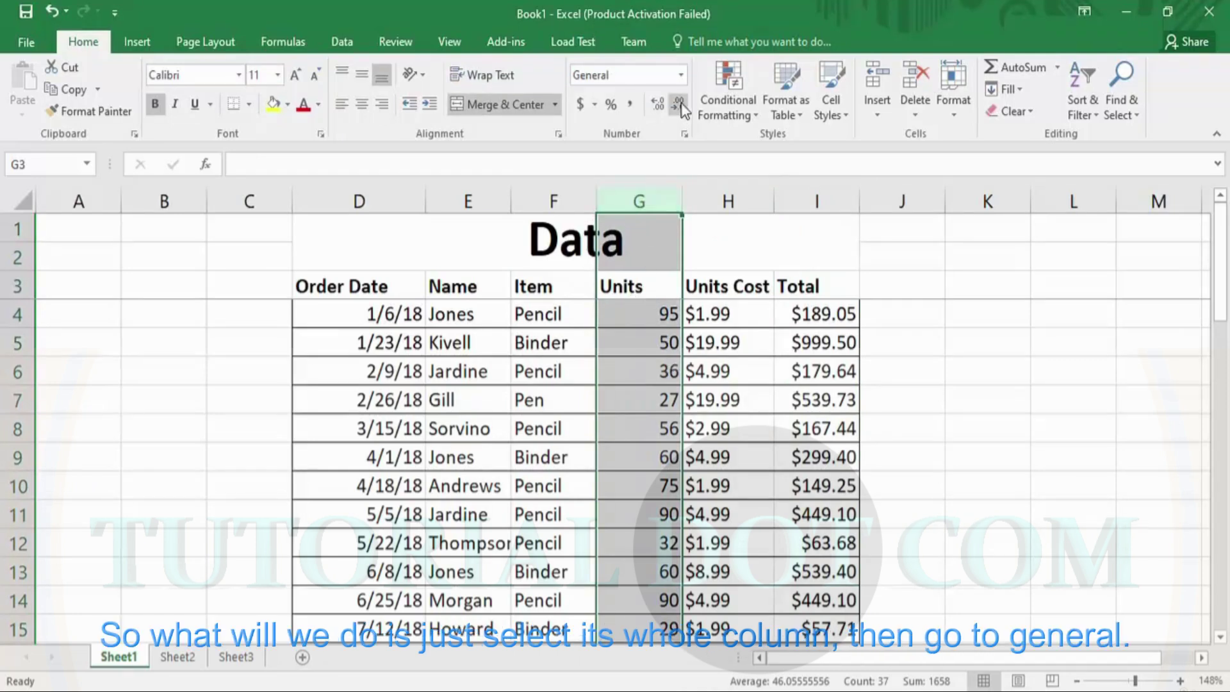
{"action": "left_click", "coordinate": [680, 76]}
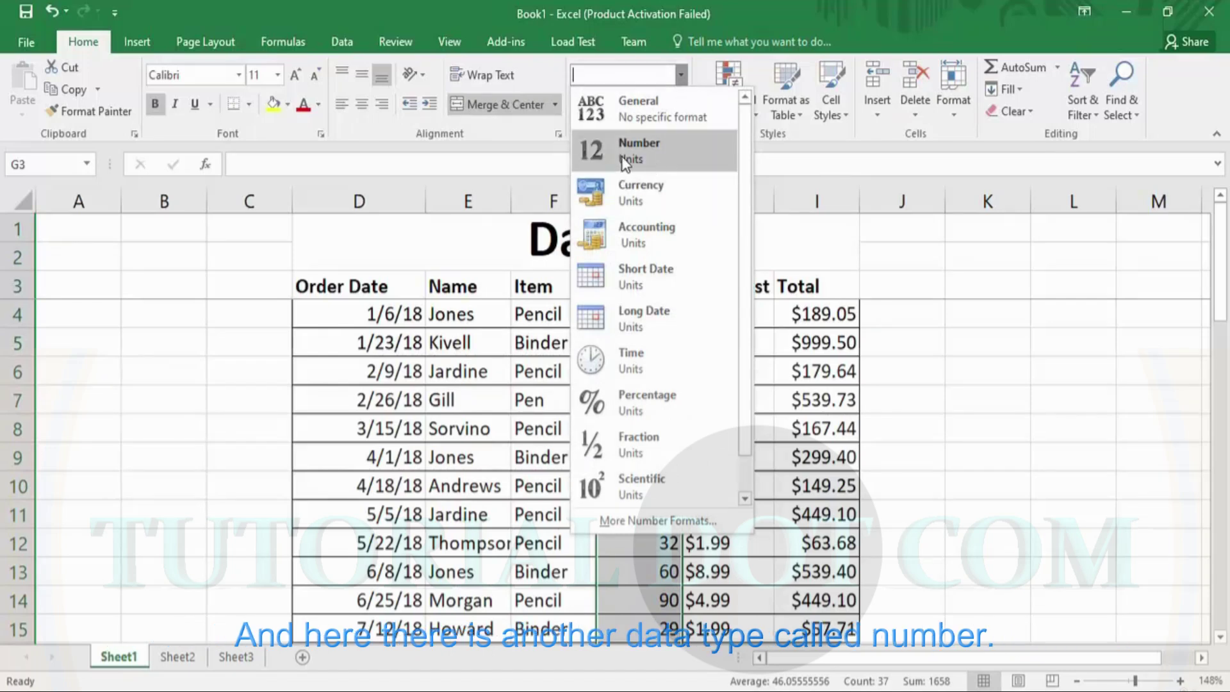
{"action": "left_click", "coordinate": [639, 153]}
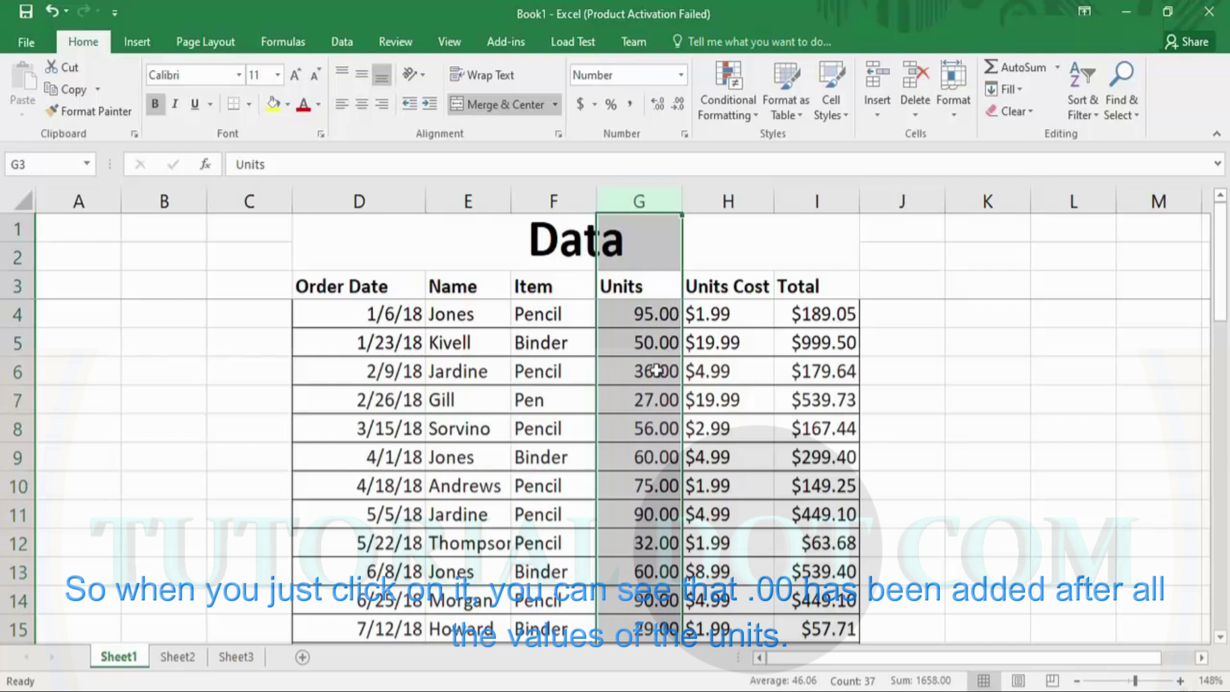
Apply the Short Date format to the whole Order Date column
{"action": "left_click_drag", "start_coordinate": [1220, 301], "coordinate": [1227, 243]}
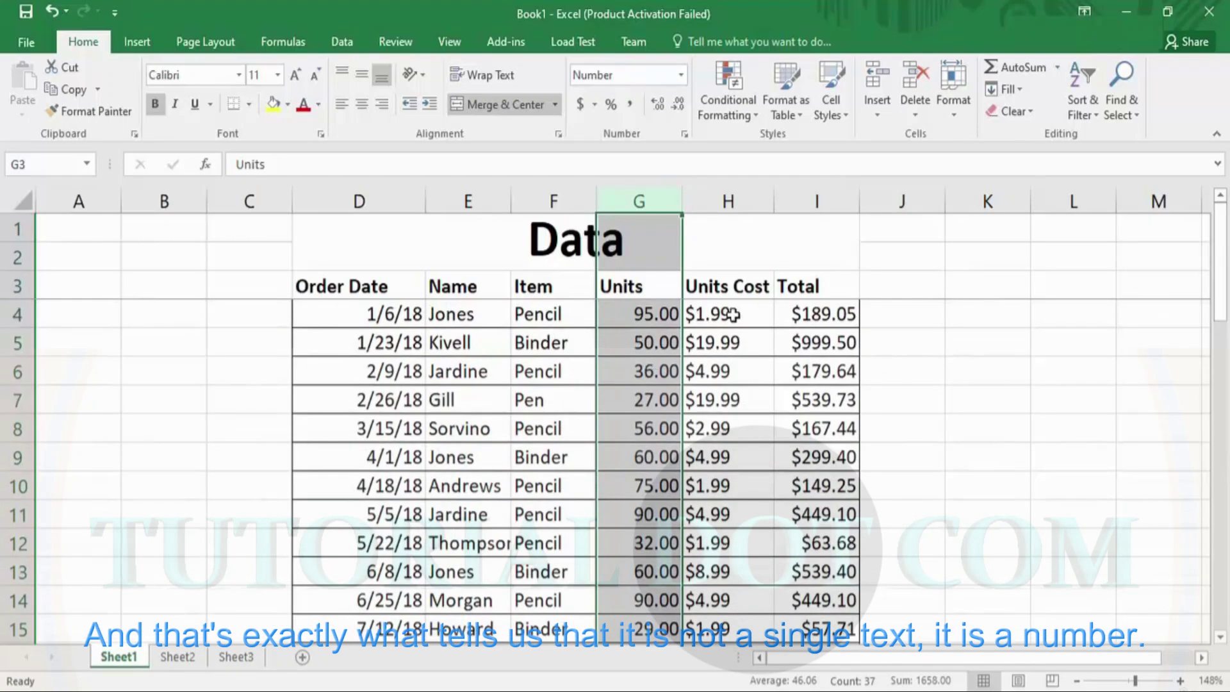
{"action": "left_click", "coordinate": [327, 283]}
{"action": "key", "text": "ctrl+shift+Down"}
{"action": "left_click", "coordinate": [353, 201]}
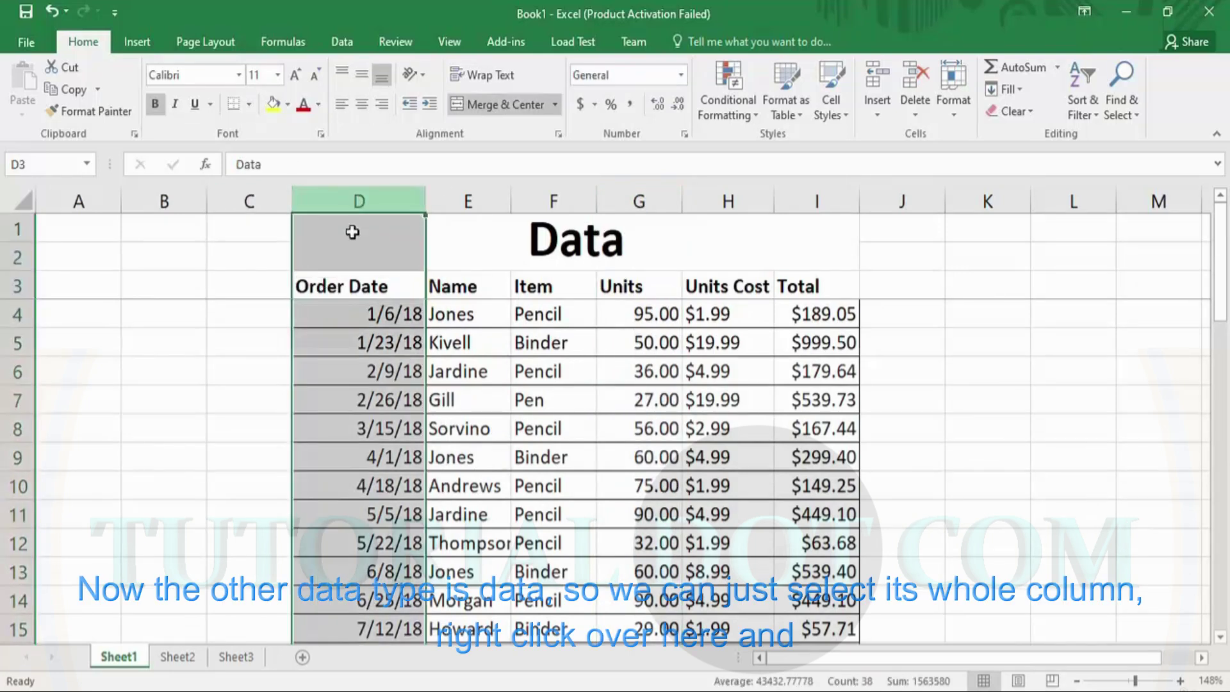
{"action": "left_click", "coordinate": [681, 74]}
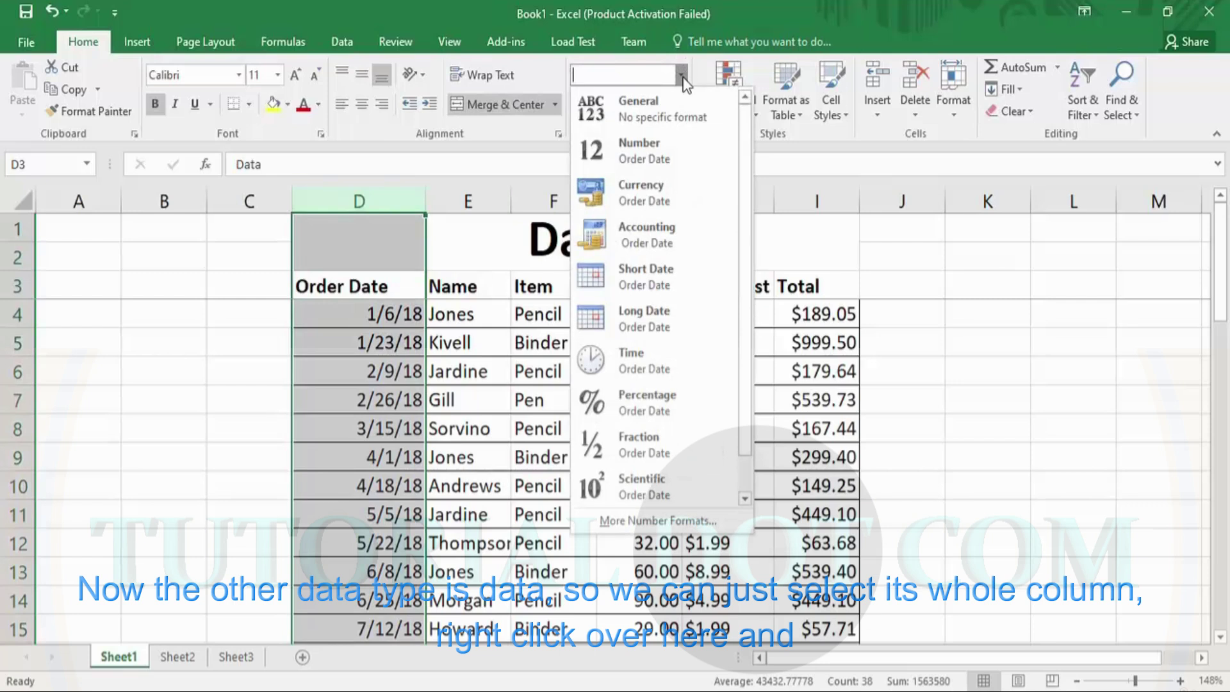
{"action": "left_click", "coordinate": [656, 295]}
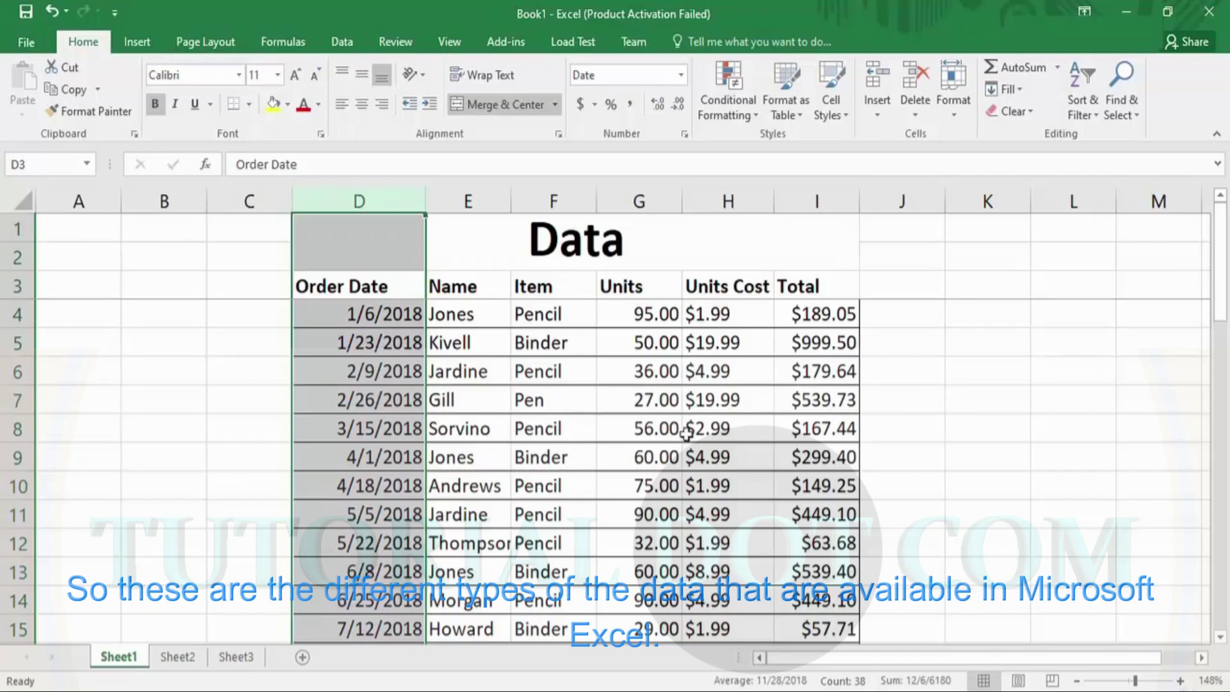
Add green solid-fill data bars to the whole Units Cost column and inspect how they fill the highest values
{"action": "left_click_drag", "start_coordinate": [1224, 323], "coordinate": [1228, 261]}
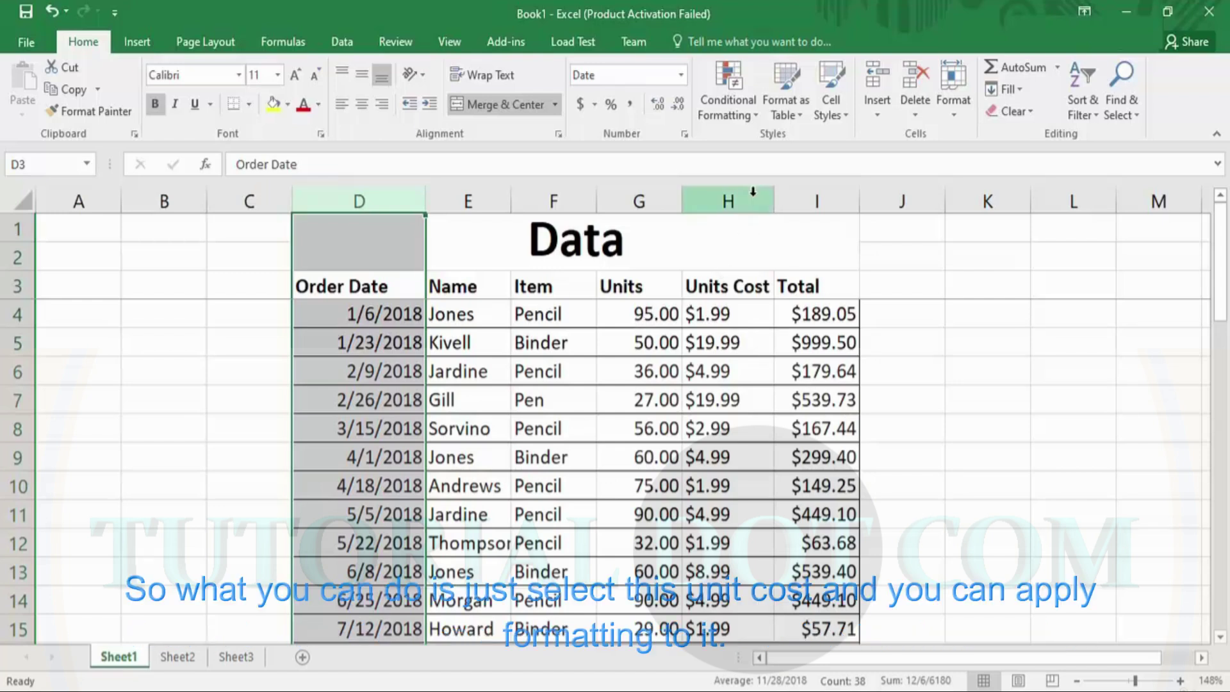
{"action": "left_click", "coordinate": [728, 200]}
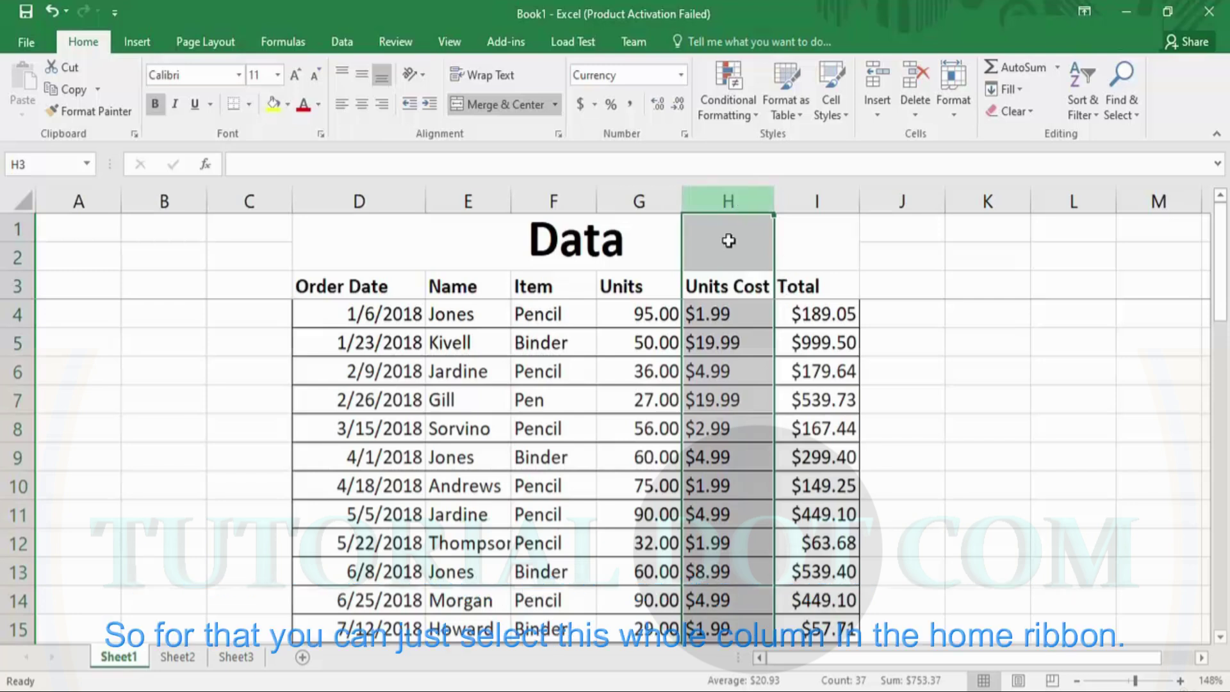
{"action": "left_click", "coordinate": [753, 117]}
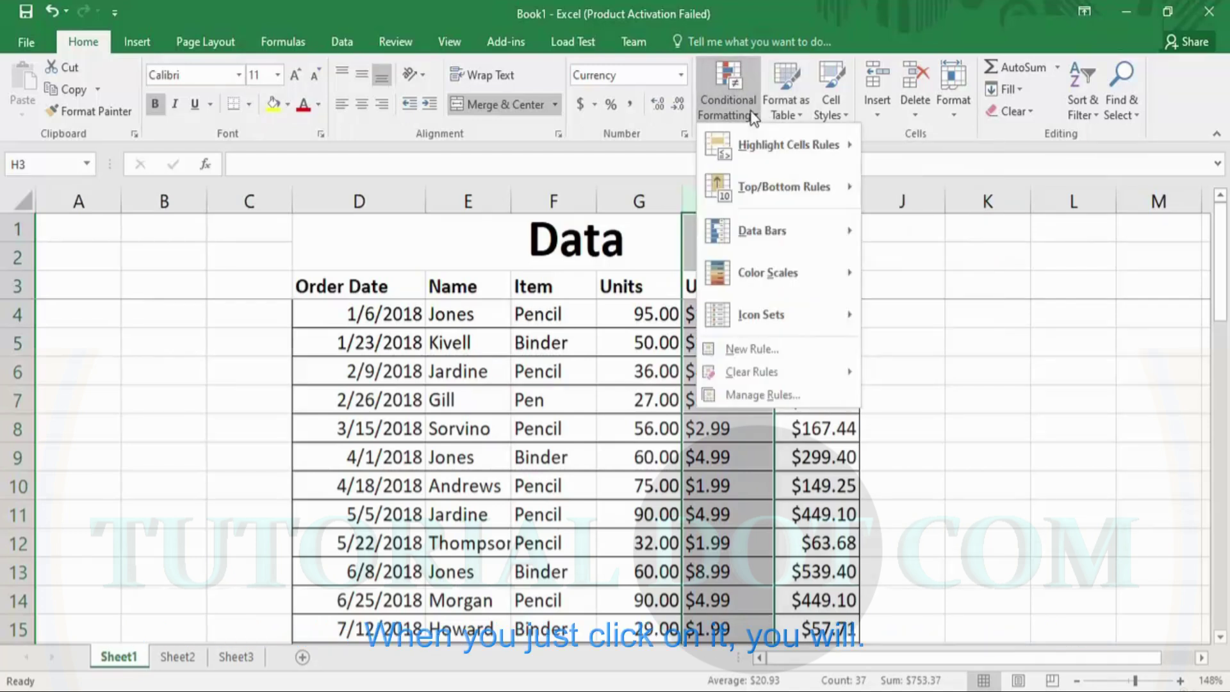
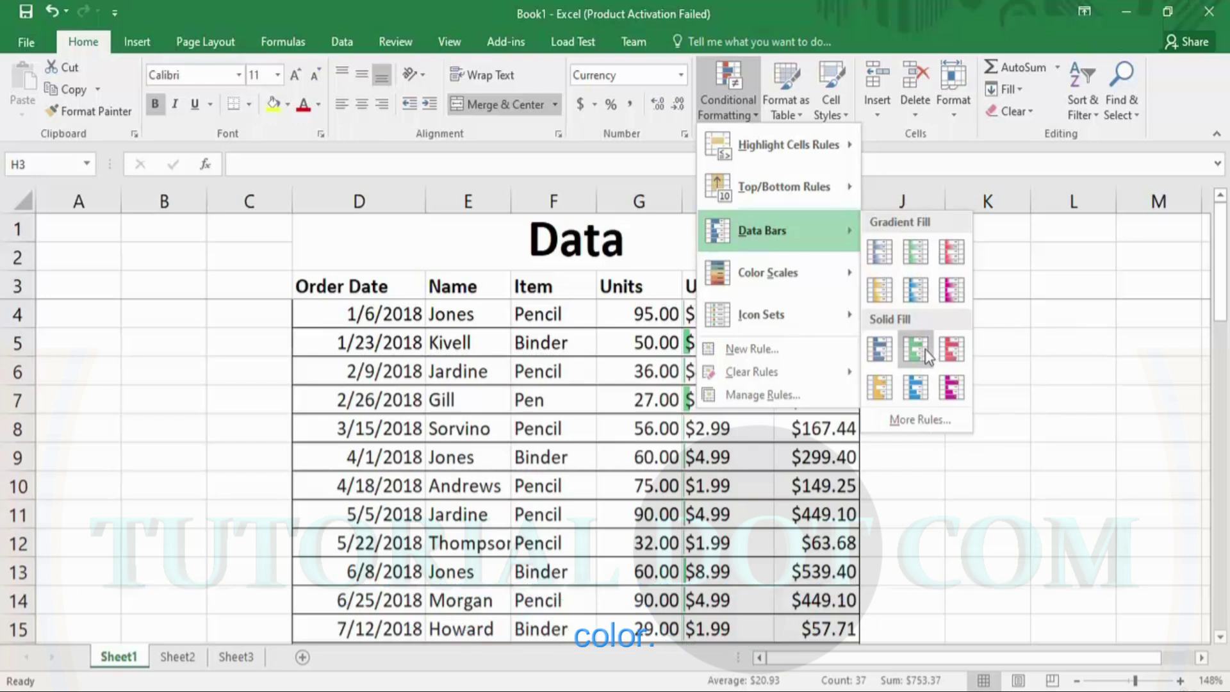
{"action": "left_click", "coordinate": [921, 350]}
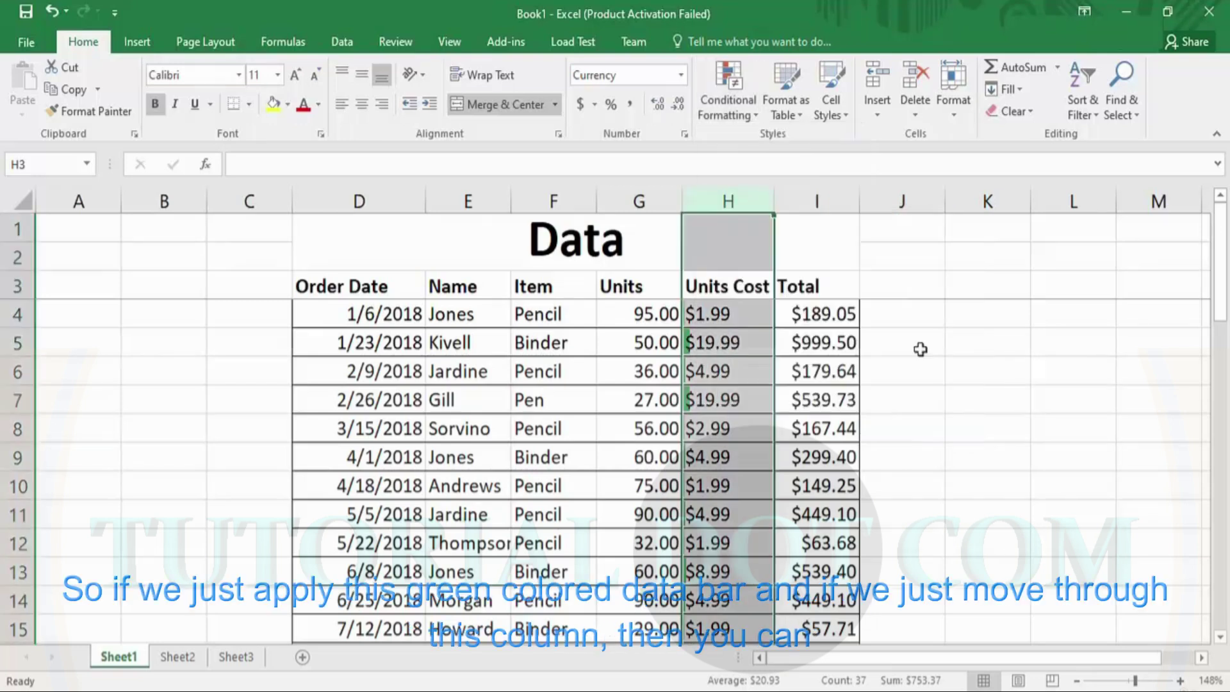
{"action": "left_click_drag", "start_coordinate": [1220, 292], "coordinate": [1227, 535]}
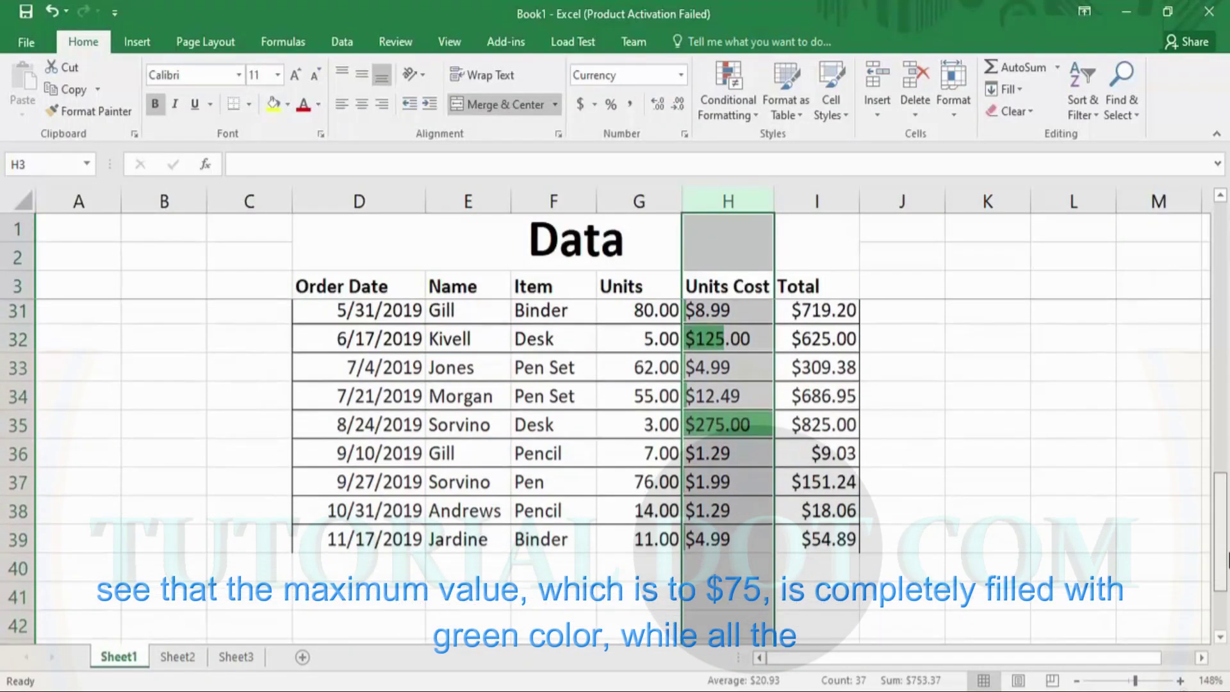
{"action": "left_click", "coordinate": [722, 436]}
{"action": "left_click_drag", "start_coordinate": [1224, 518], "coordinate": [1203, 205]}
Apply the Green-Yellow-Red color scale as conditional formatting to the whole Units Cost column
{"action": "left_click", "coordinate": [728, 201]}
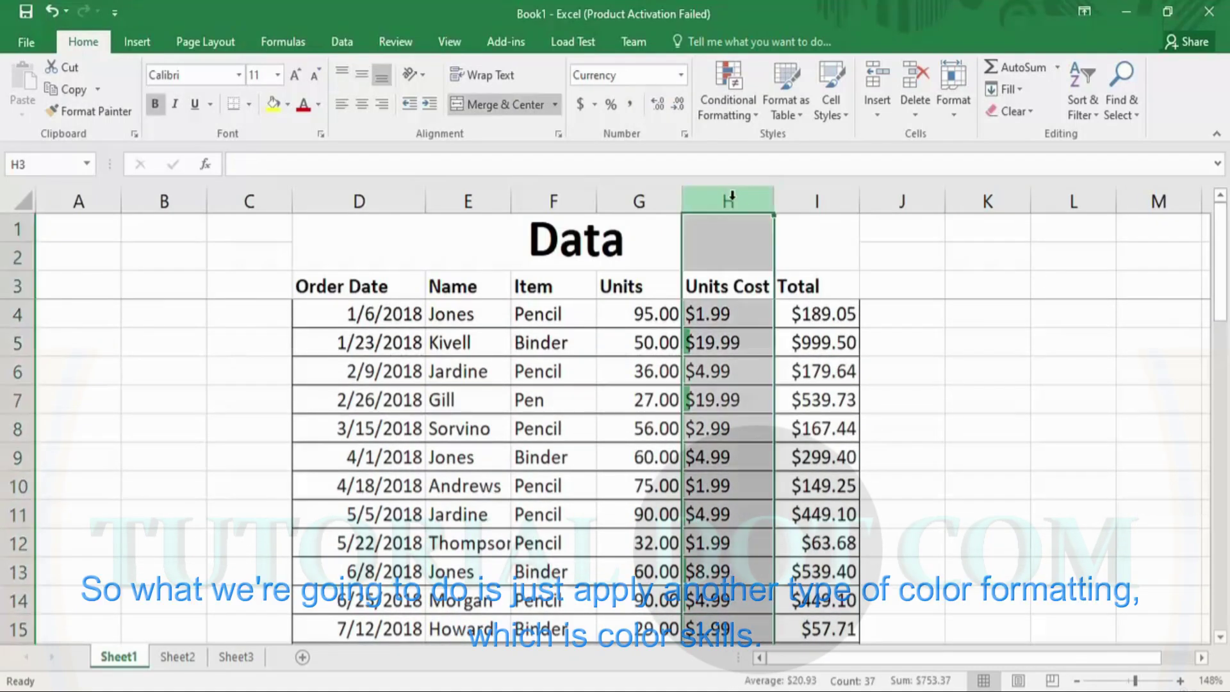
{"action": "left_click", "coordinate": [735, 114]}
{"action": "mouse_move", "coordinate": [767, 265]}
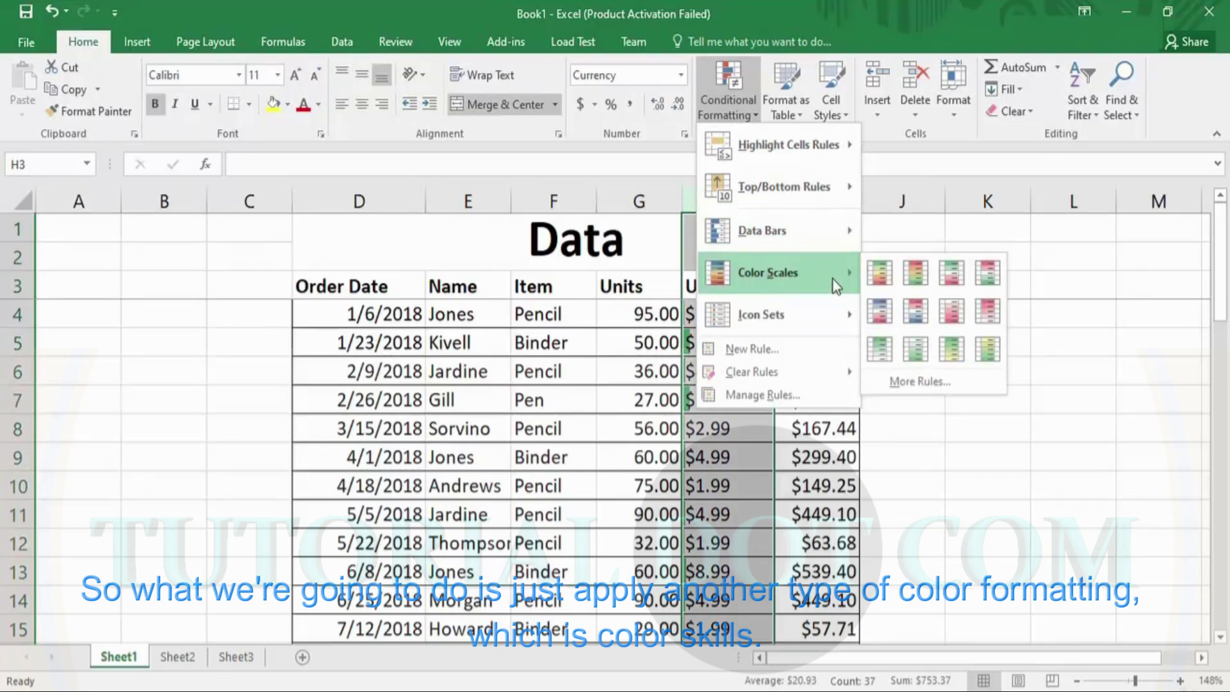
{"action": "left_click", "coordinate": [879, 272]}
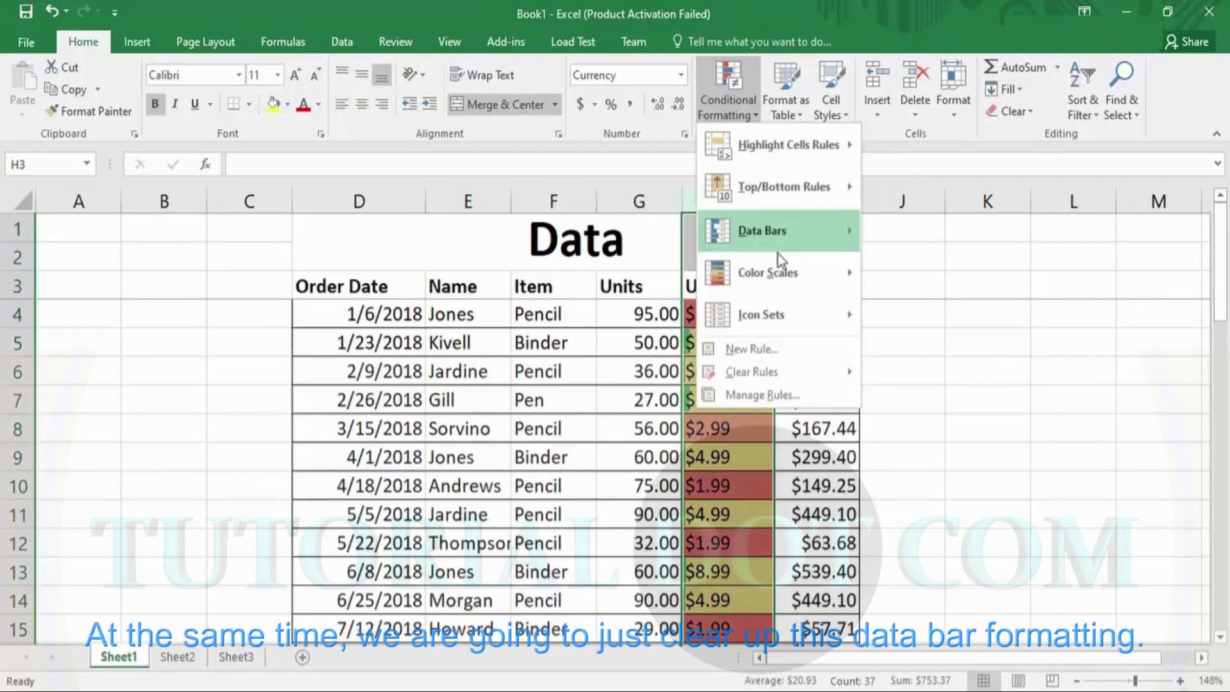
Clear the conditional formatting rules from the selected Units Cost column cells only
{"action": "mouse_move", "coordinate": [774, 233]}
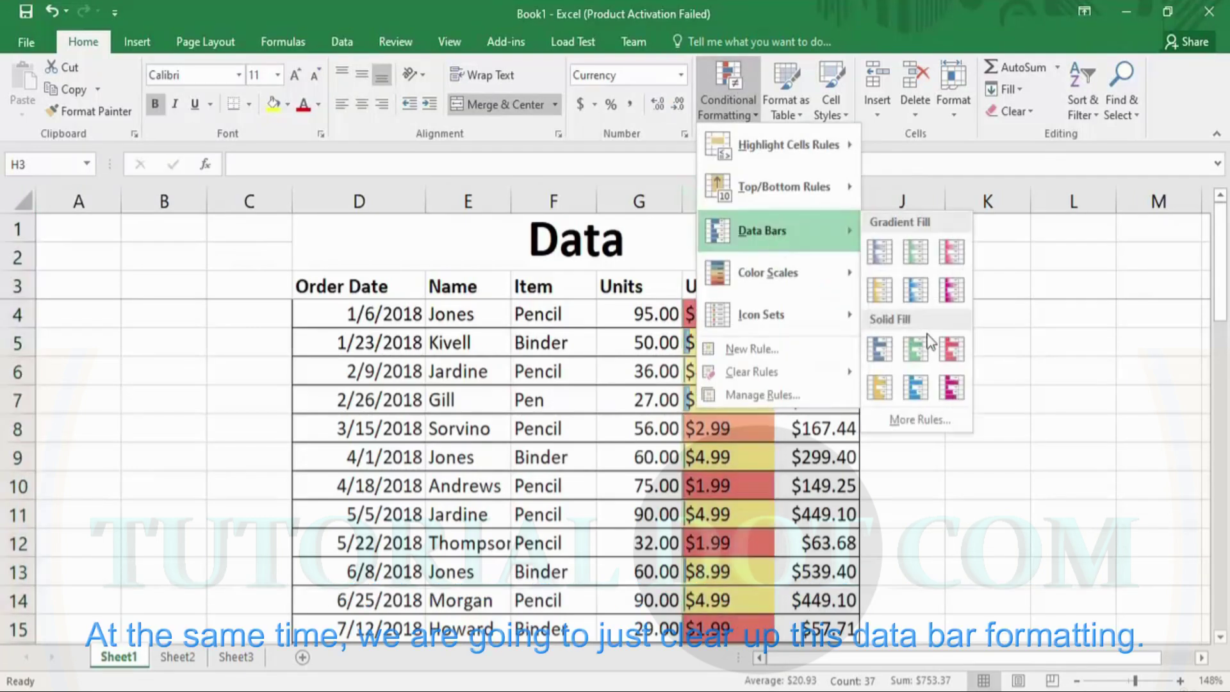
{"action": "key", "text": "Escape"}
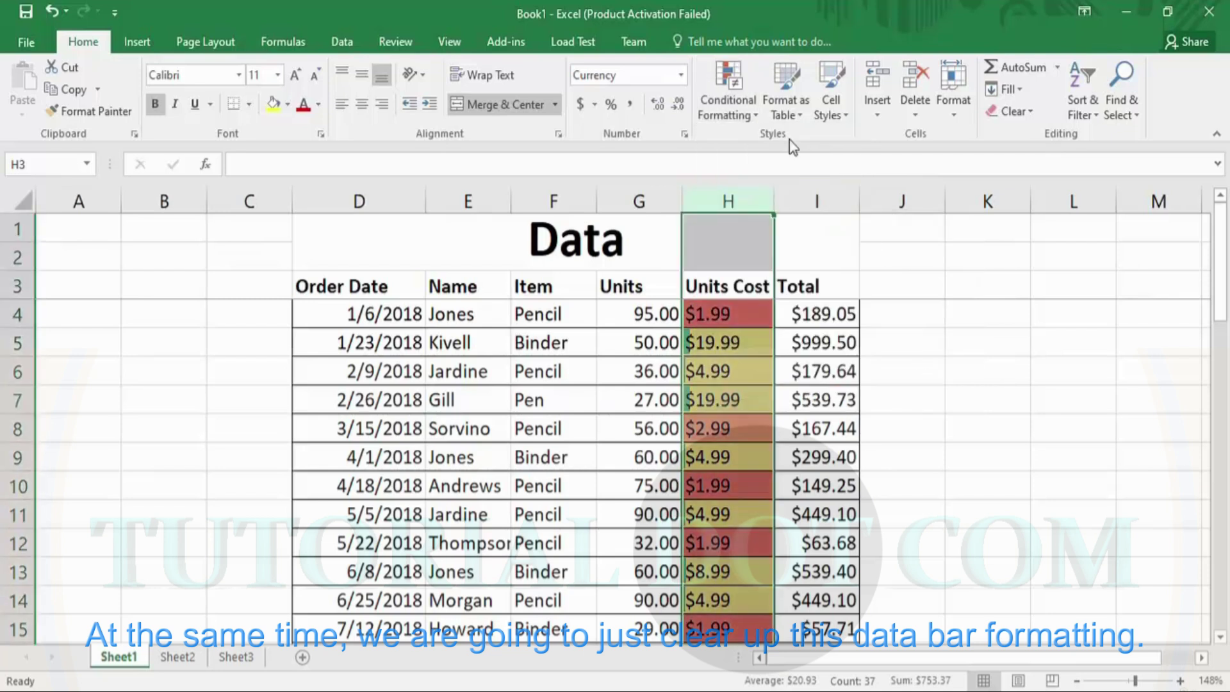
{"action": "left_click", "coordinate": [727, 103]}
{"action": "mouse_move", "coordinate": [763, 231]}
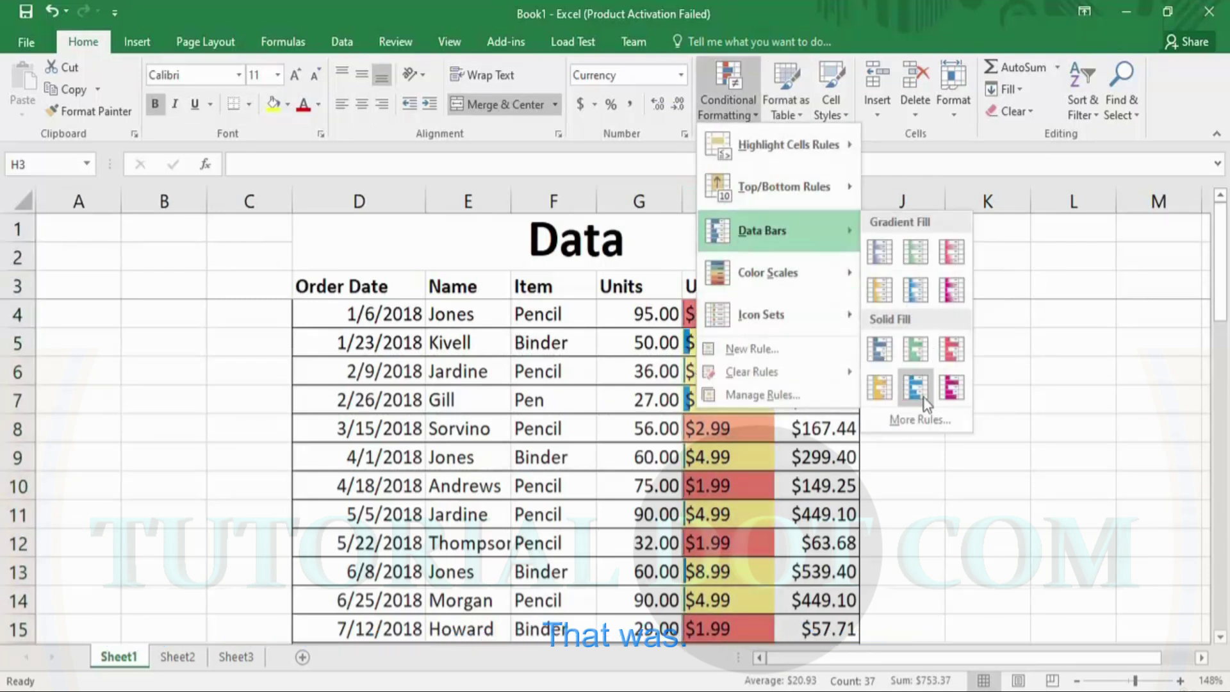
{"action": "mouse_move", "coordinate": [784, 371]}
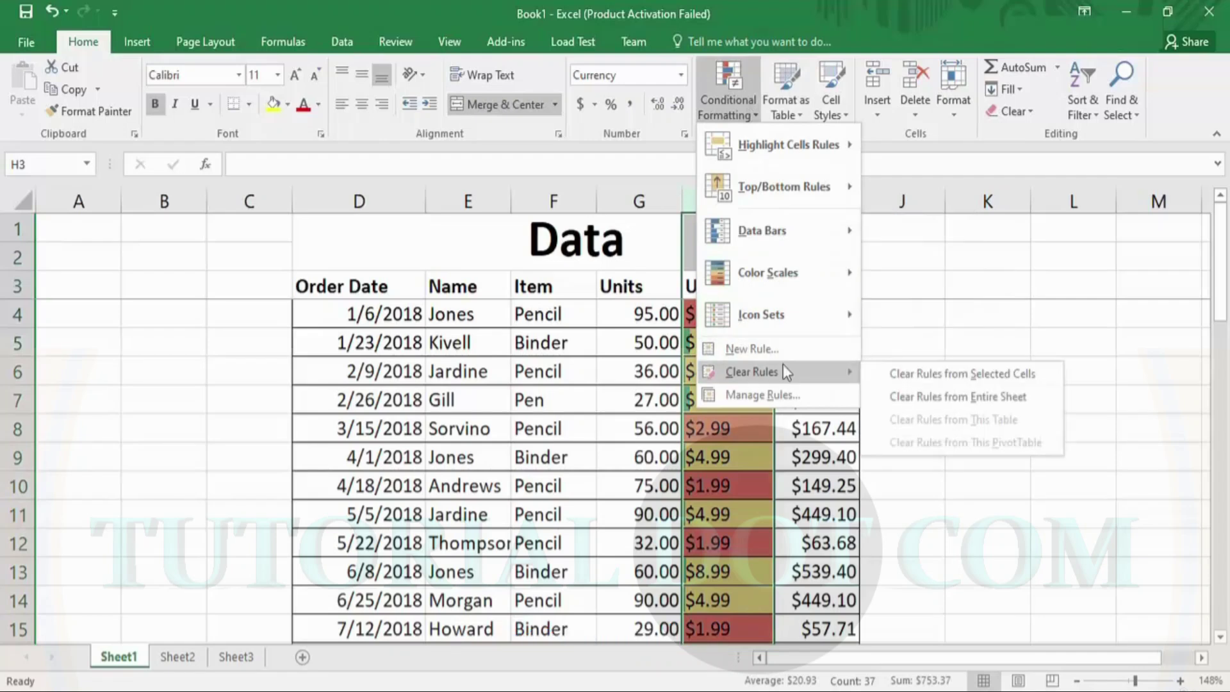
{"action": "left_click", "coordinate": [930, 382]}
Apply the Green-Yellow-Red color scale to the whole Units Cost column again and inspect the coloring down to the last record
{"action": "left_click", "coordinate": [727, 103]}
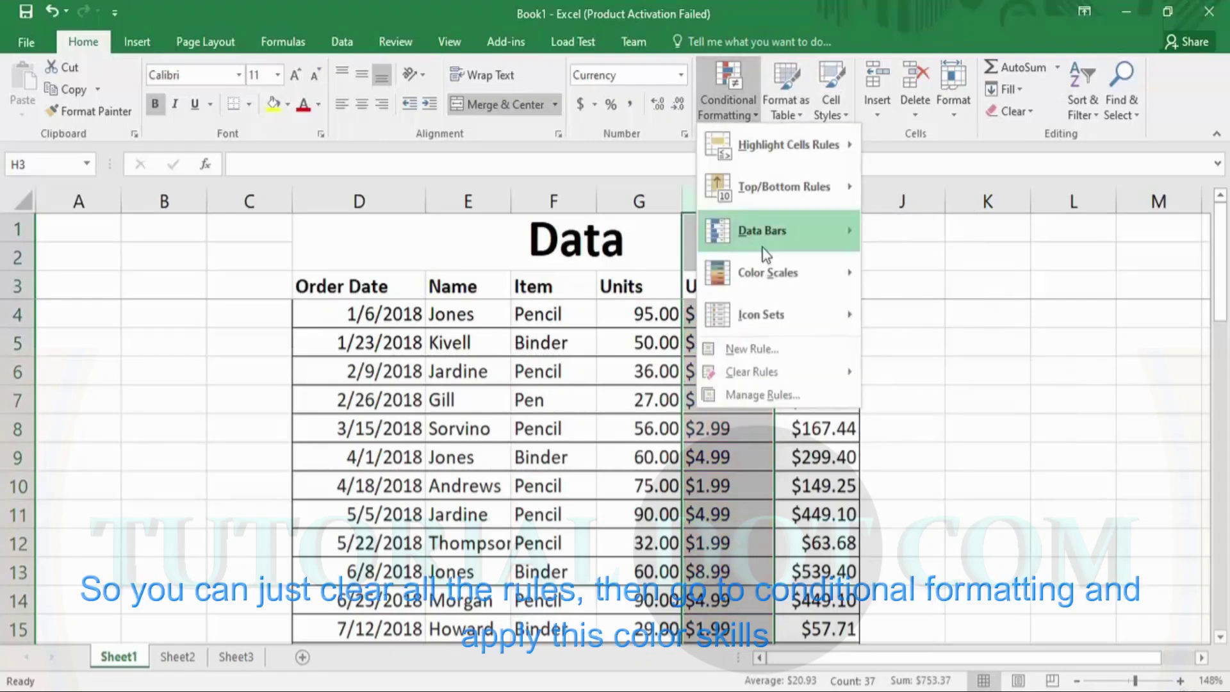
{"action": "mouse_move", "coordinate": [772, 275]}
{"action": "left_click", "coordinate": [892, 286]}
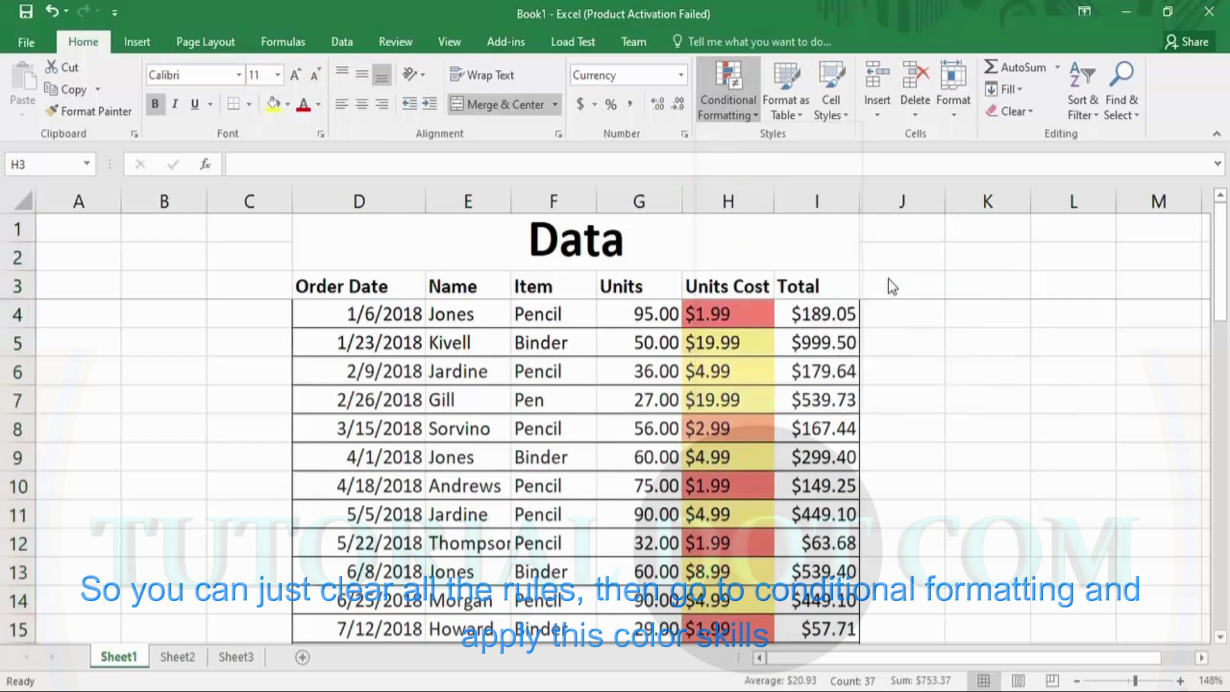
{"action": "left_click", "coordinate": [1018, 408]}
{"action": "left_click_drag", "start_coordinate": [1223, 272], "coordinate": [1226, 544]}
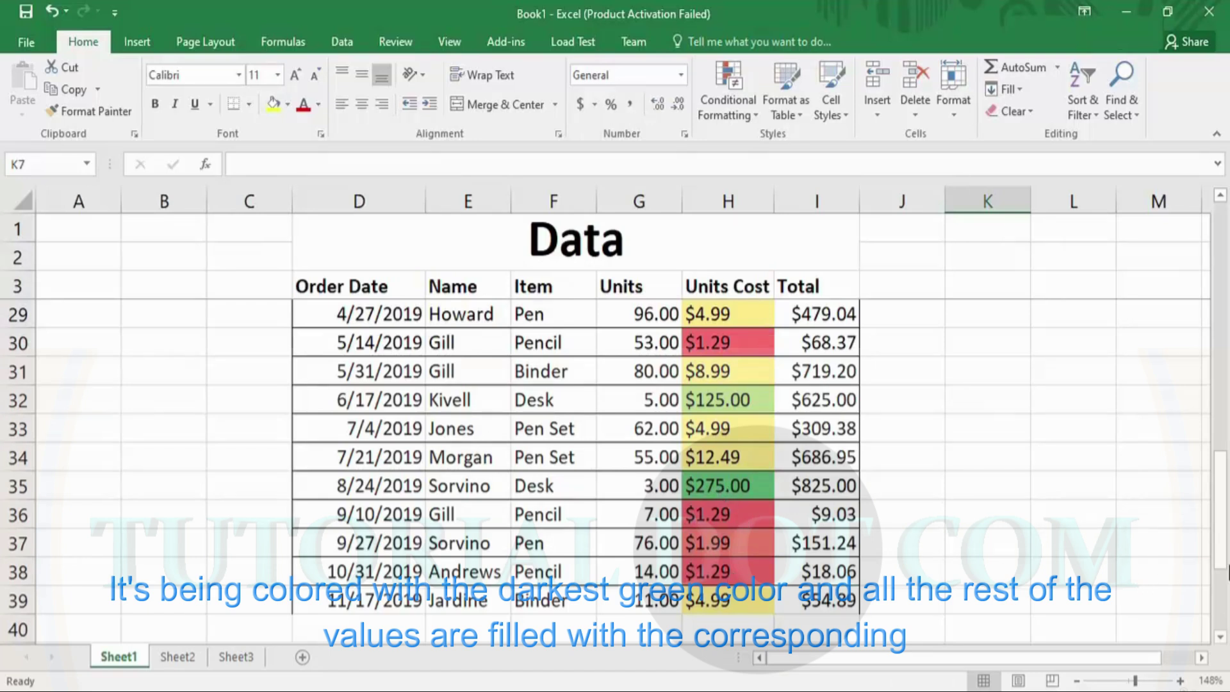
{"action": "left_click_drag", "start_coordinate": [1224, 562], "coordinate": [1223, 282]}
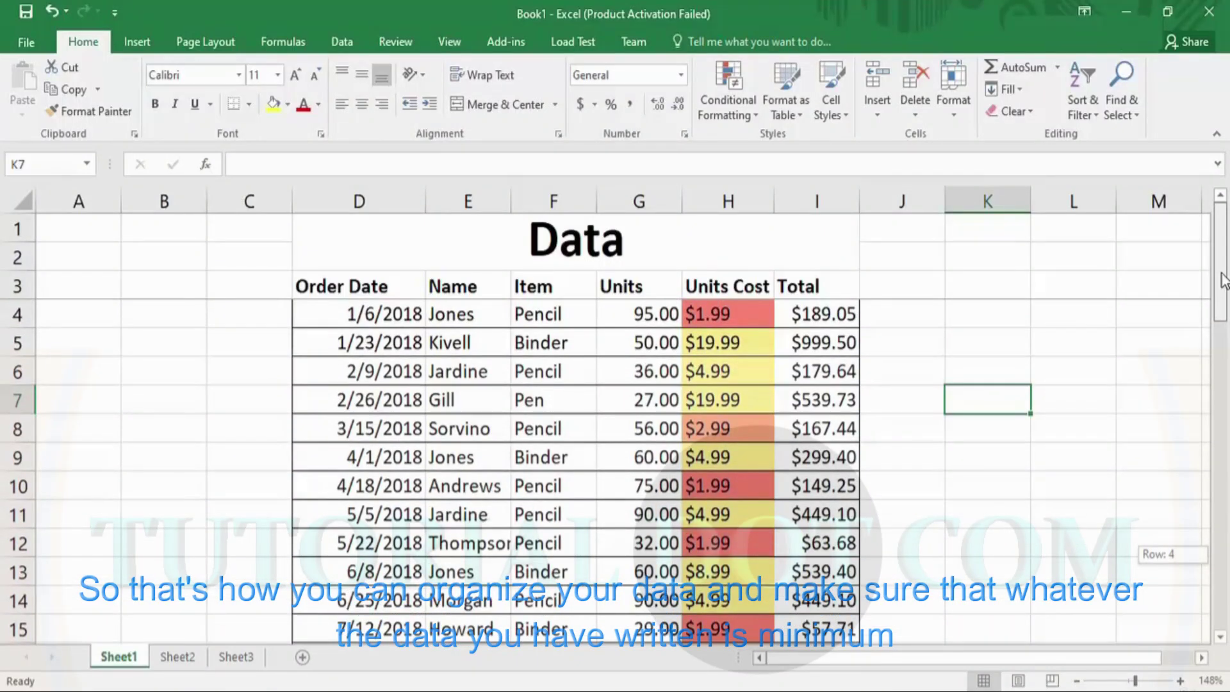
{"action": "left_click_drag", "start_coordinate": [1224, 280], "coordinate": [1224, 280]}
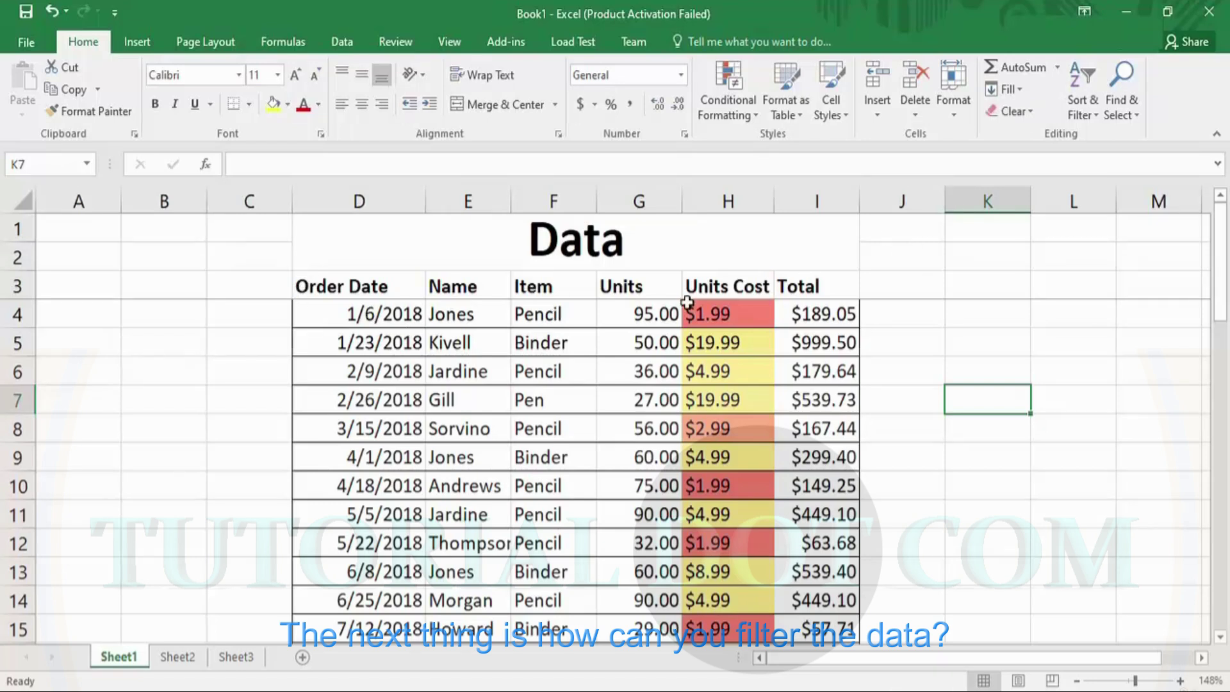
Turn on filtering for the table's header row, row 3
{"action": "left_click", "coordinate": [13, 286]}
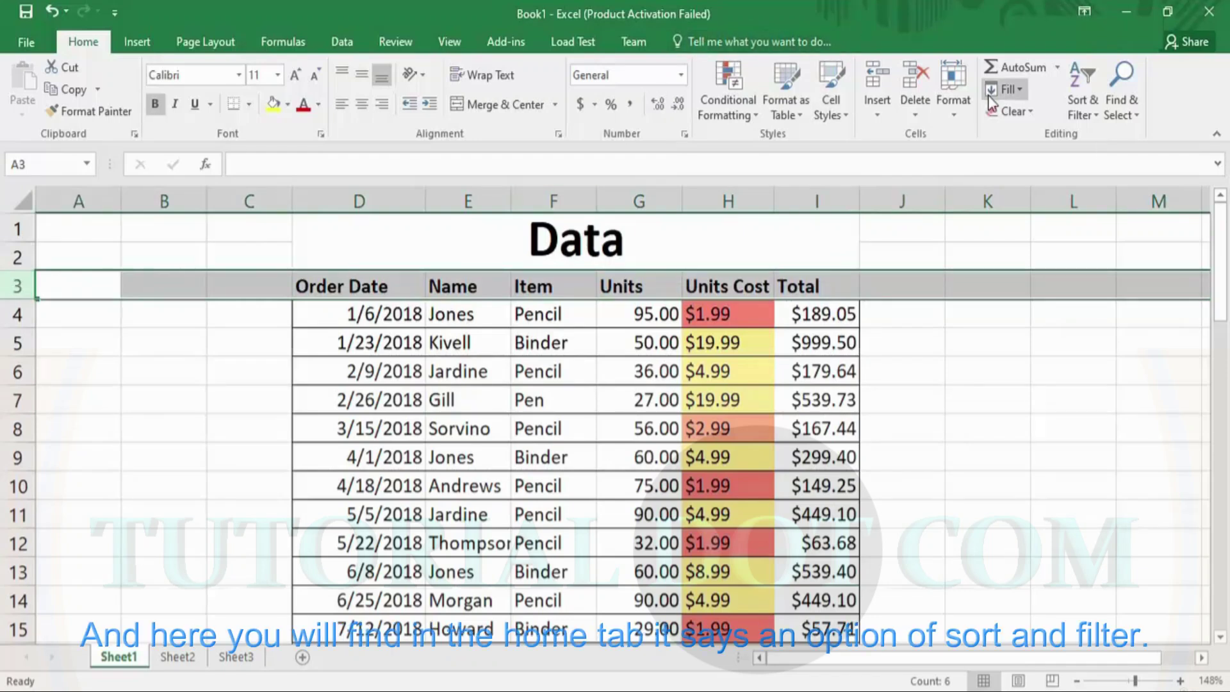
{"action": "left_click", "coordinate": [1087, 115]}
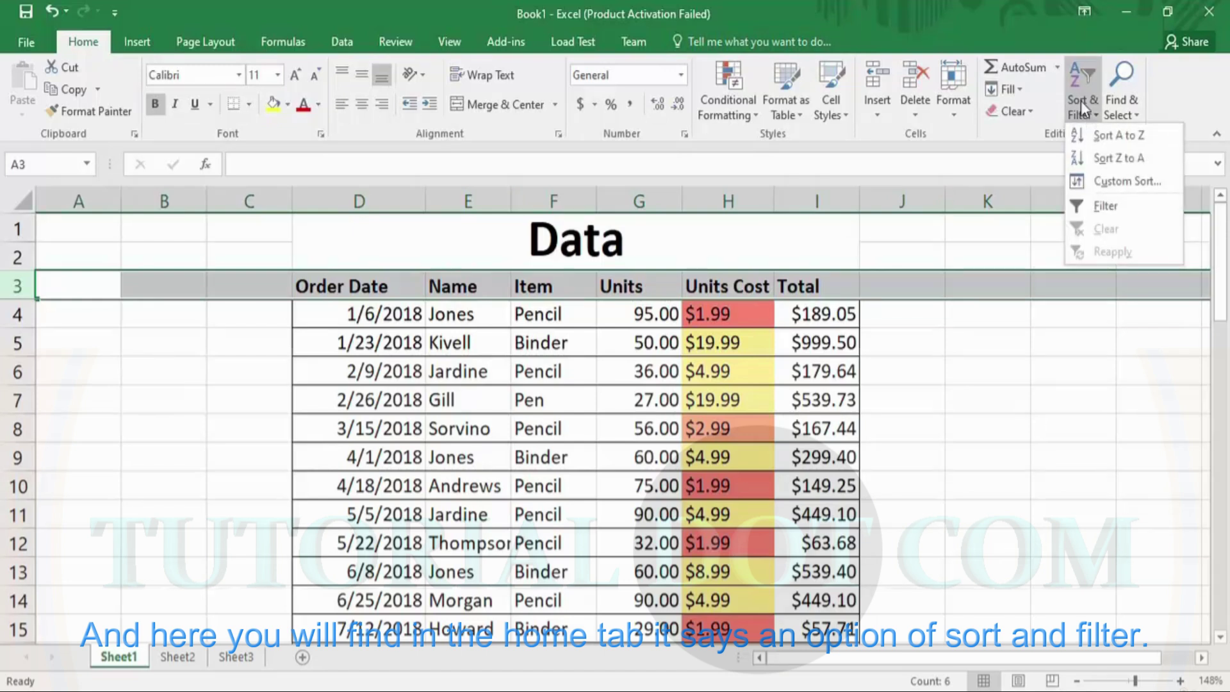
{"action": "left_click", "coordinate": [1107, 213]}
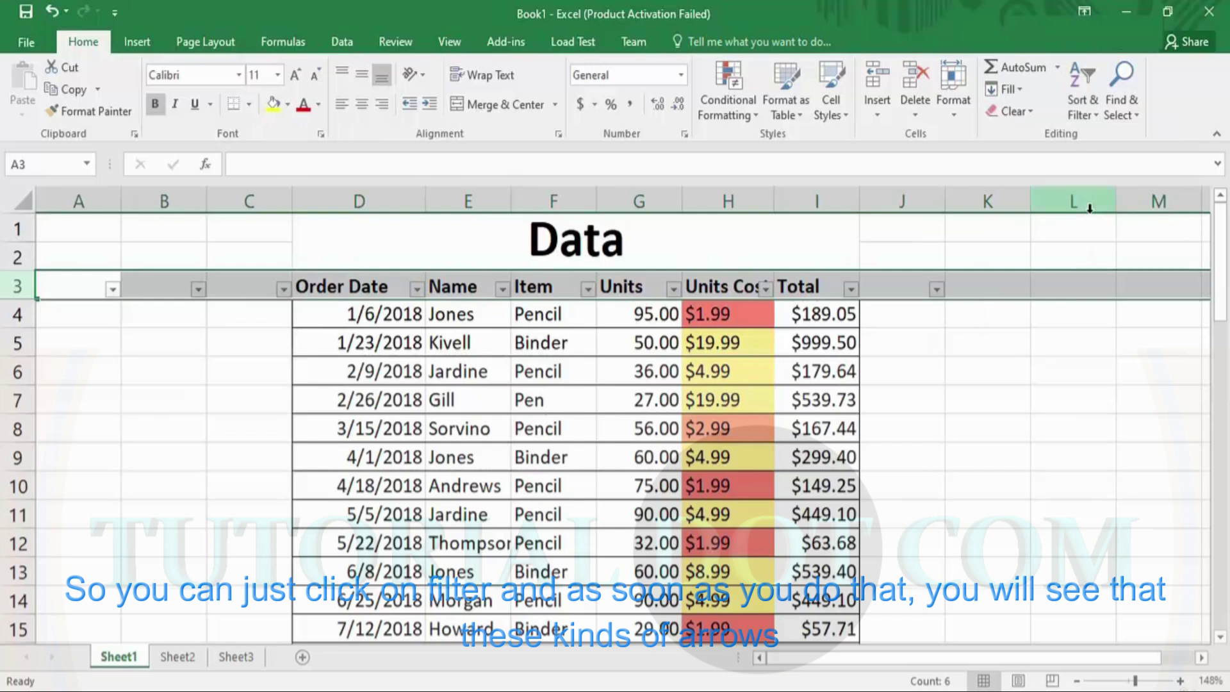
{"action": "left_click", "coordinate": [916, 369]}
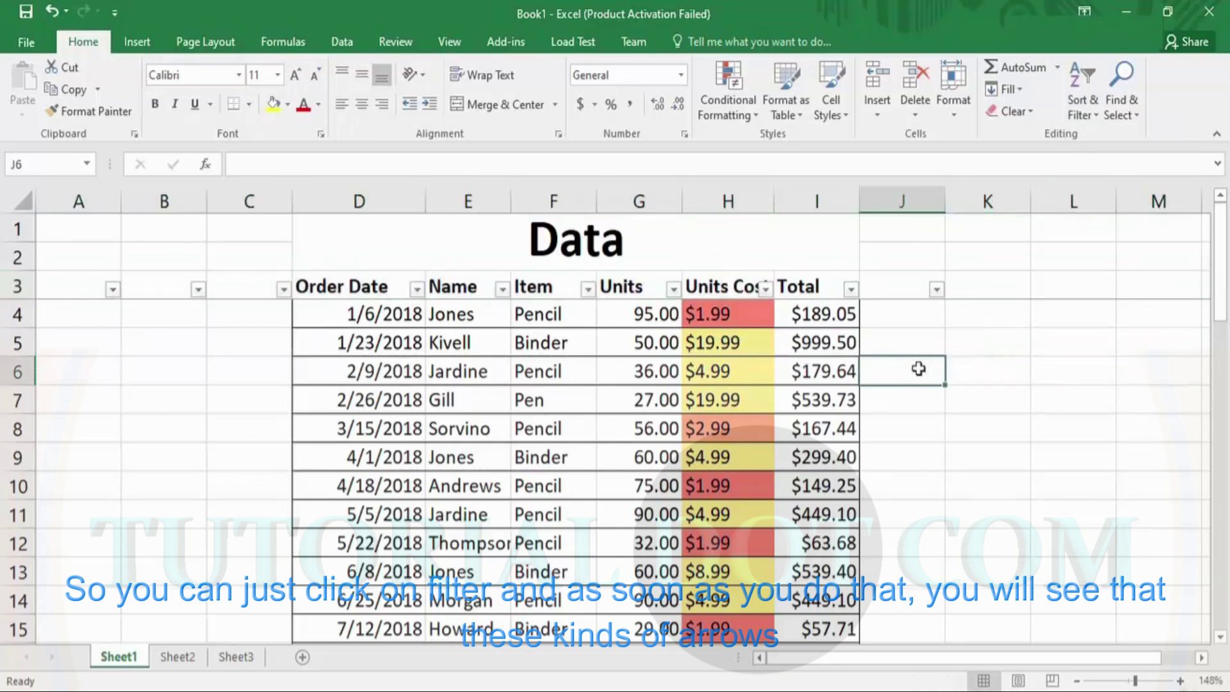
Look at the filter options offered for the Total and Units Cost columns
{"action": "left_click", "coordinate": [939, 291]}
{"action": "left_click", "coordinate": [850, 289]}
{"action": "left_click", "coordinate": [851, 289]}
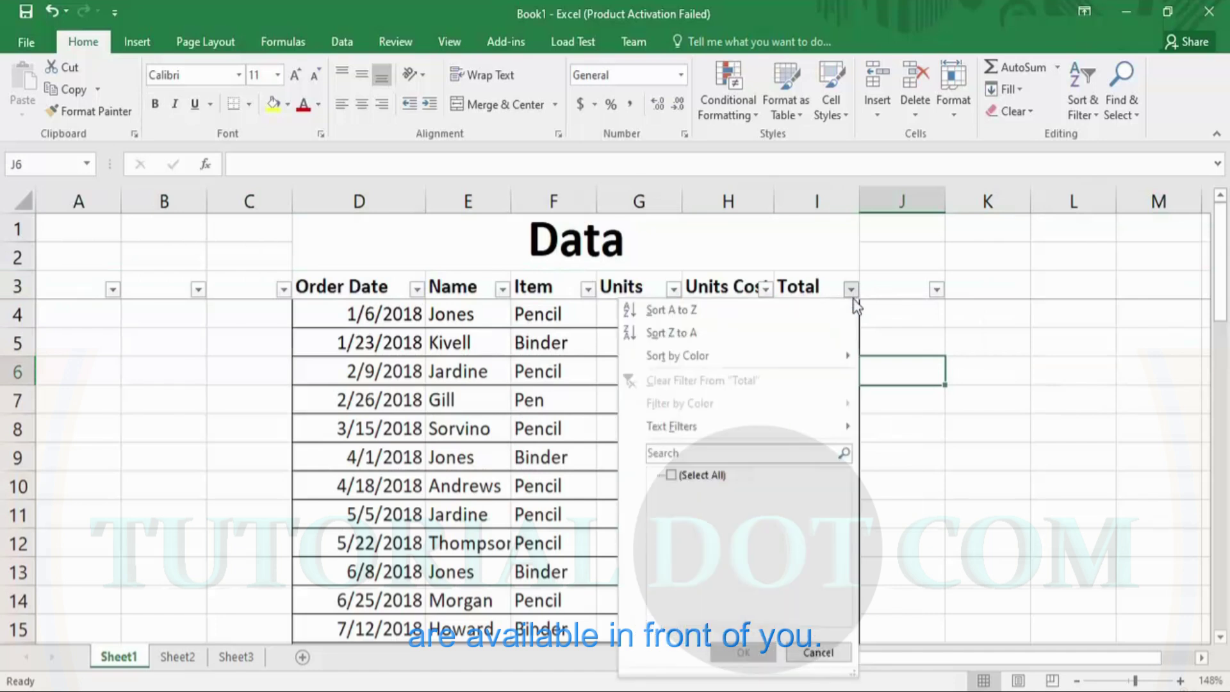
{"action": "left_click", "coordinate": [766, 289]}
{"action": "left_click", "coordinate": [766, 289]}
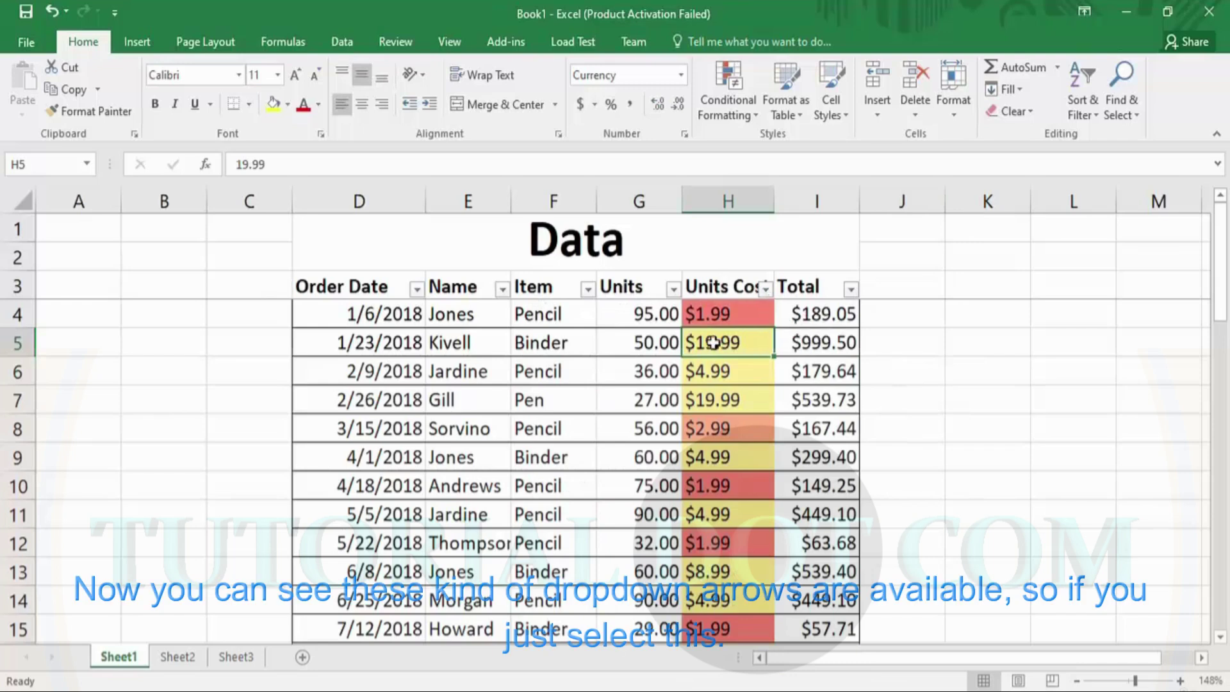
Filter the Units Cost column to show only the $1.29 records, and clear that filter again
{"action": "left_click", "coordinate": [766, 288]}
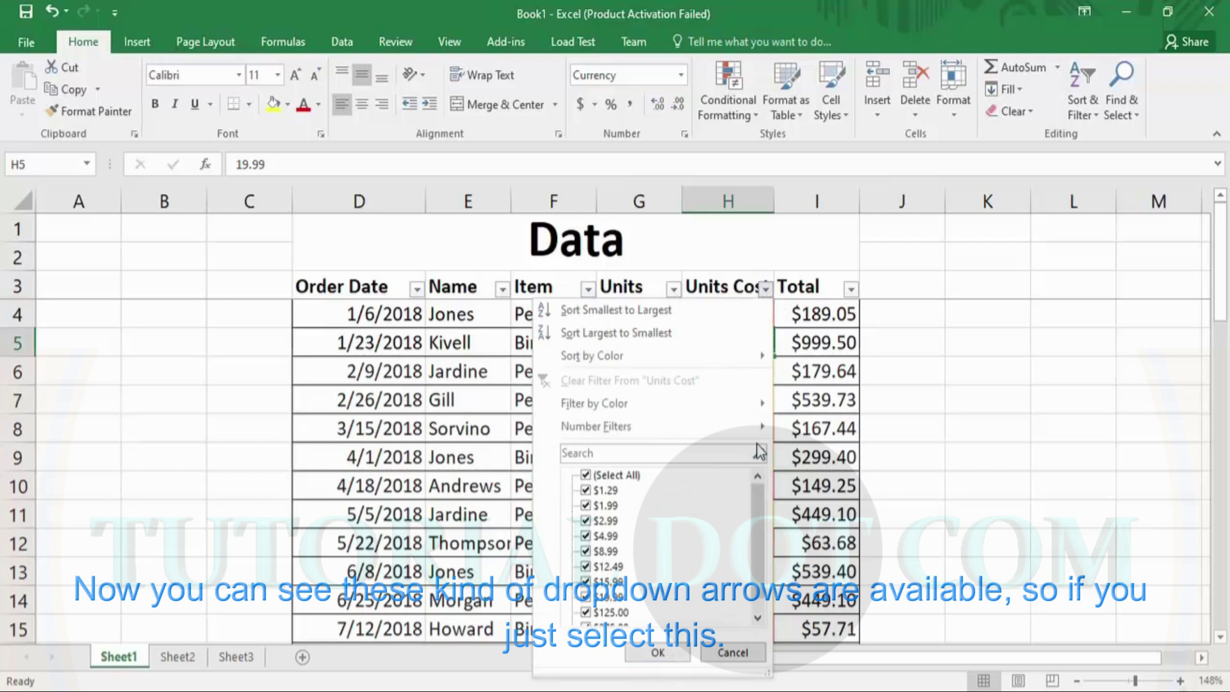
{"action": "mouse_move", "coordinate": [744, 474]}
{"action": "left_mouse_down"}
{"action": "mouse_move", "coordinate": [746, 578]}
{"action": "mouse_move", "coordinate": [748, 482]}
{"action": "left_mouse_up"}
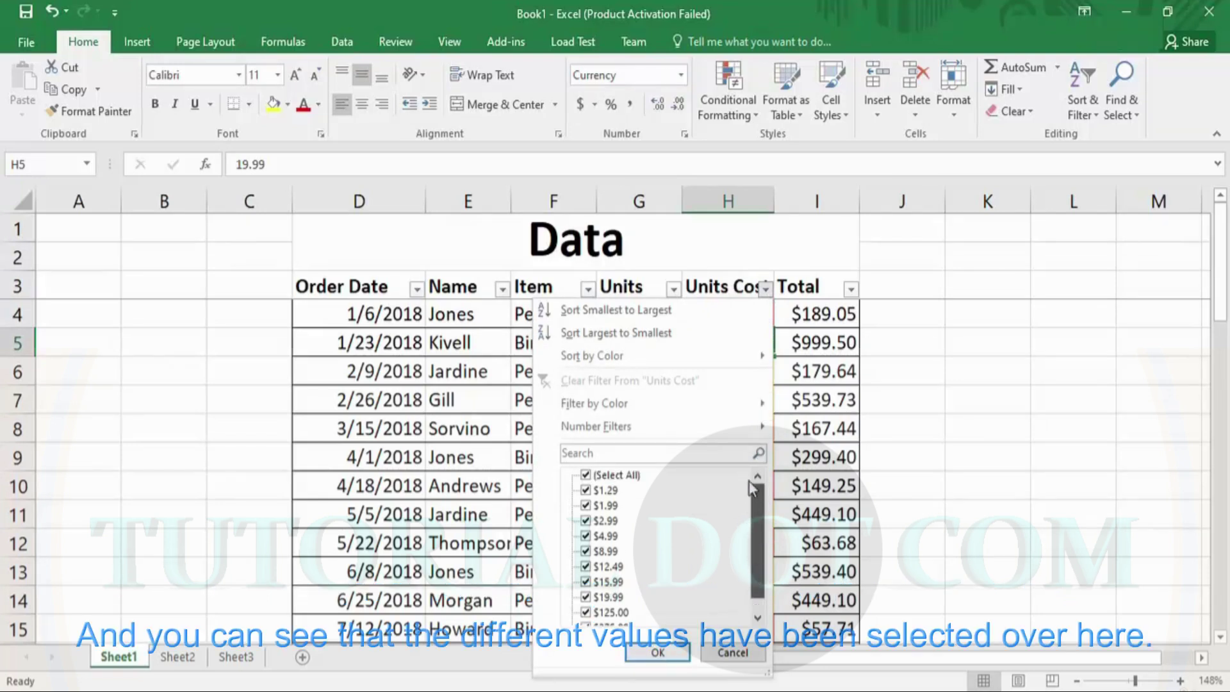
{"action": "left_click", "coordinate": [586, 475]}
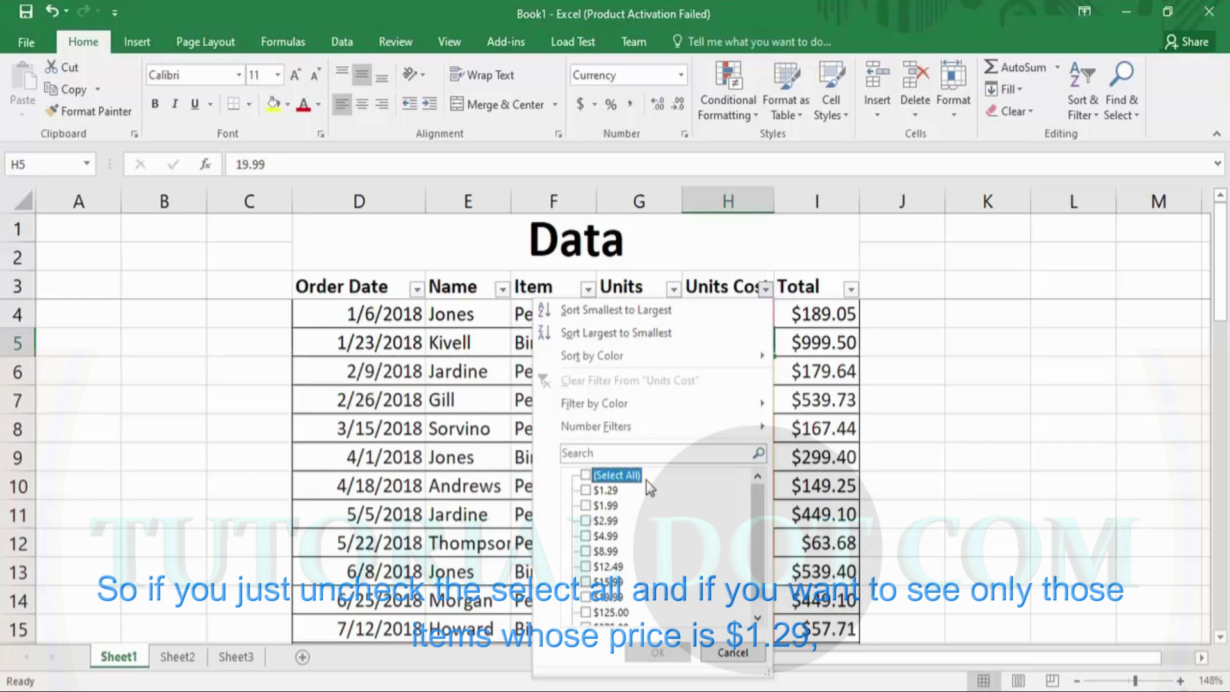
{"action": "left_click", "coordinate": [586, 490]}
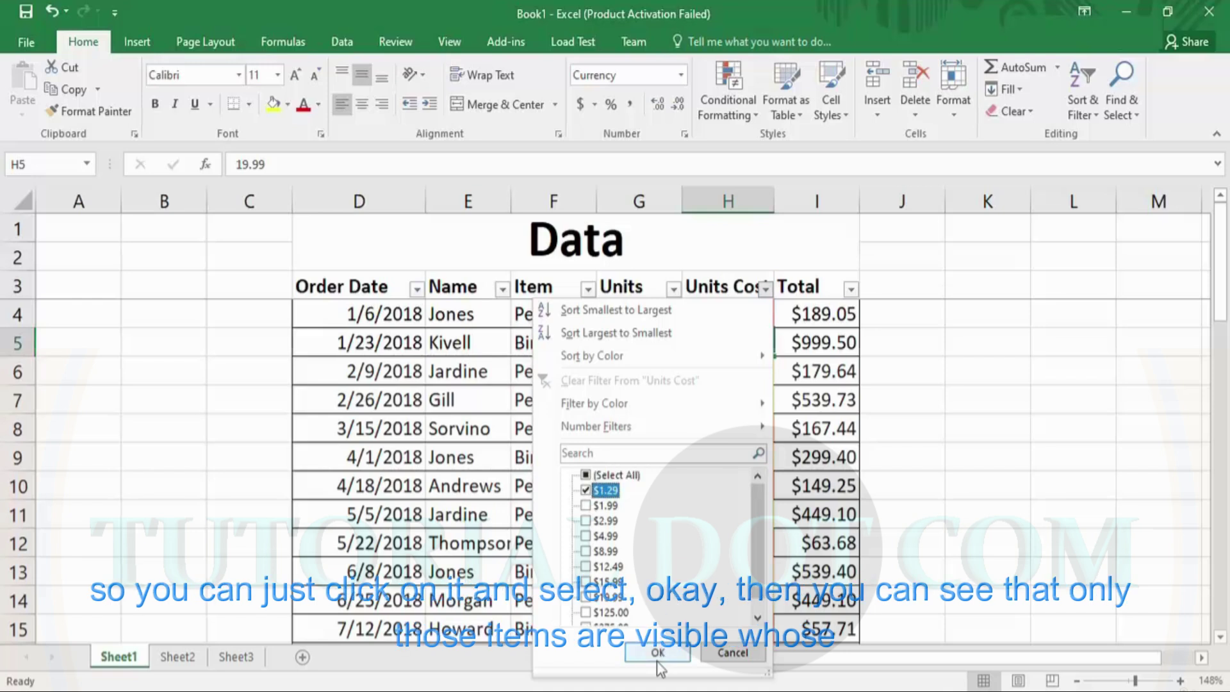
{"action": "left_click", "coordinate": [658, 653]}
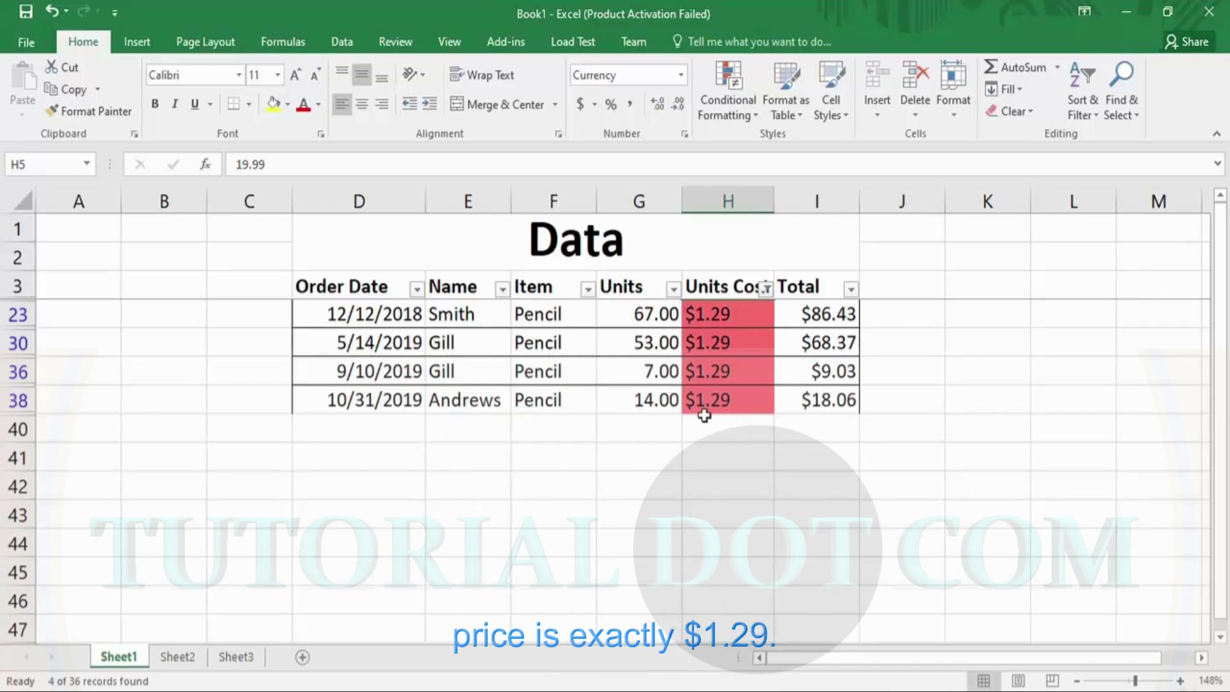
{"action": "left_click", "coordinate": [766, 289]}
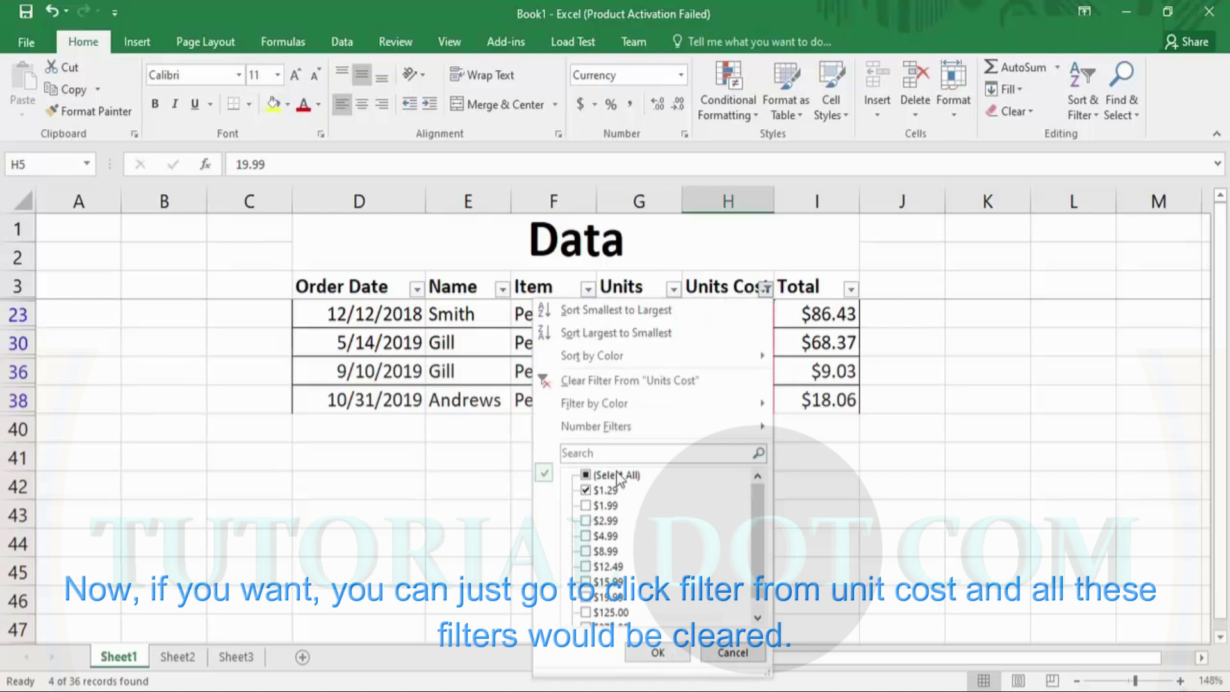
{"action": "left_click", "coordinate": [585, 384]}
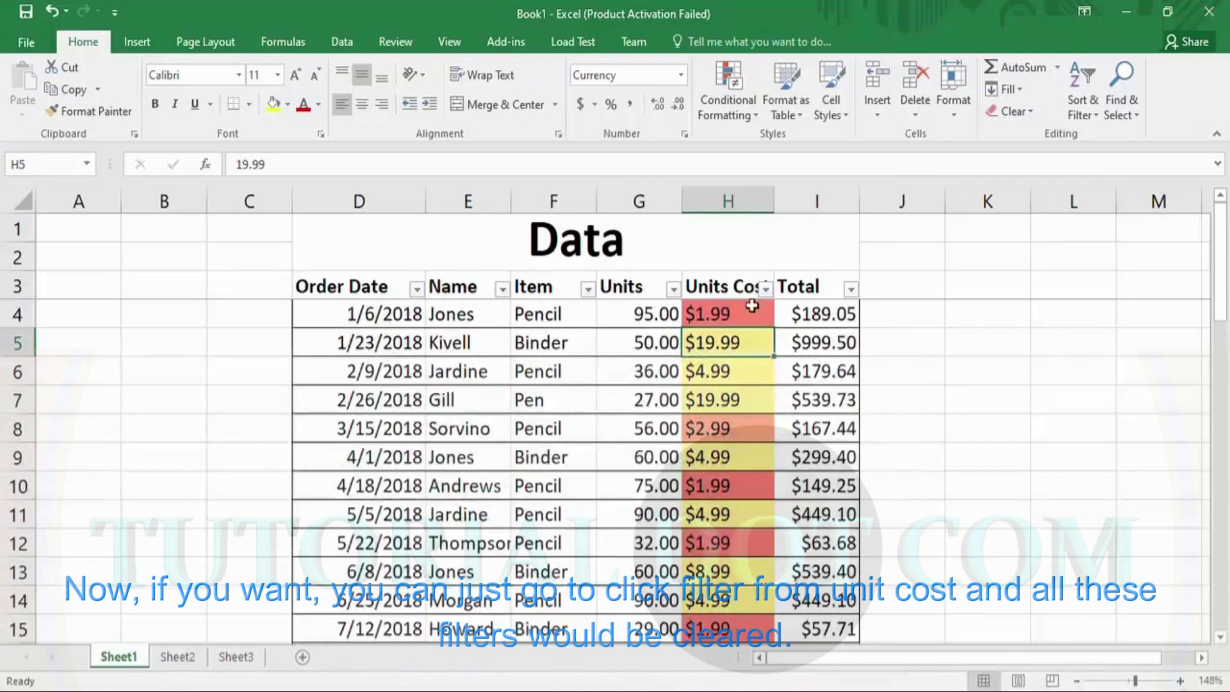
Filter the Item column to show only the Pencil records and look through the filtered rows
{"action": "left_click", "coordinate": [586, 290]}
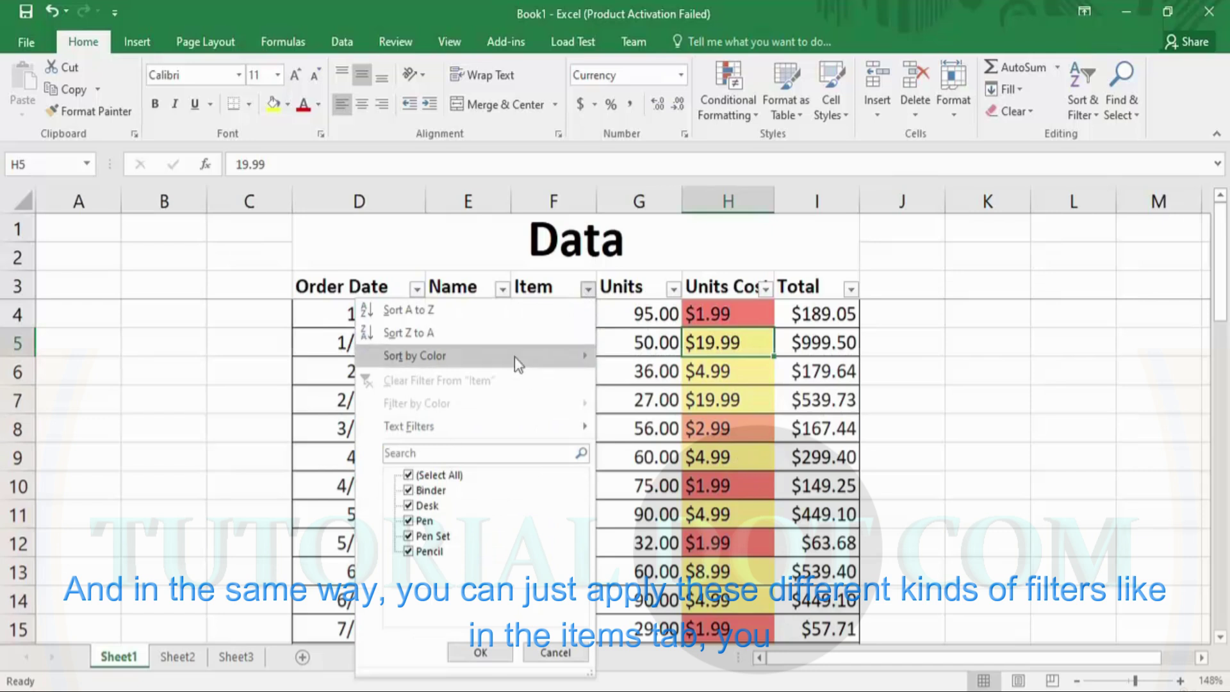
{"action": "left_click", "coordinate": [409, 477]}
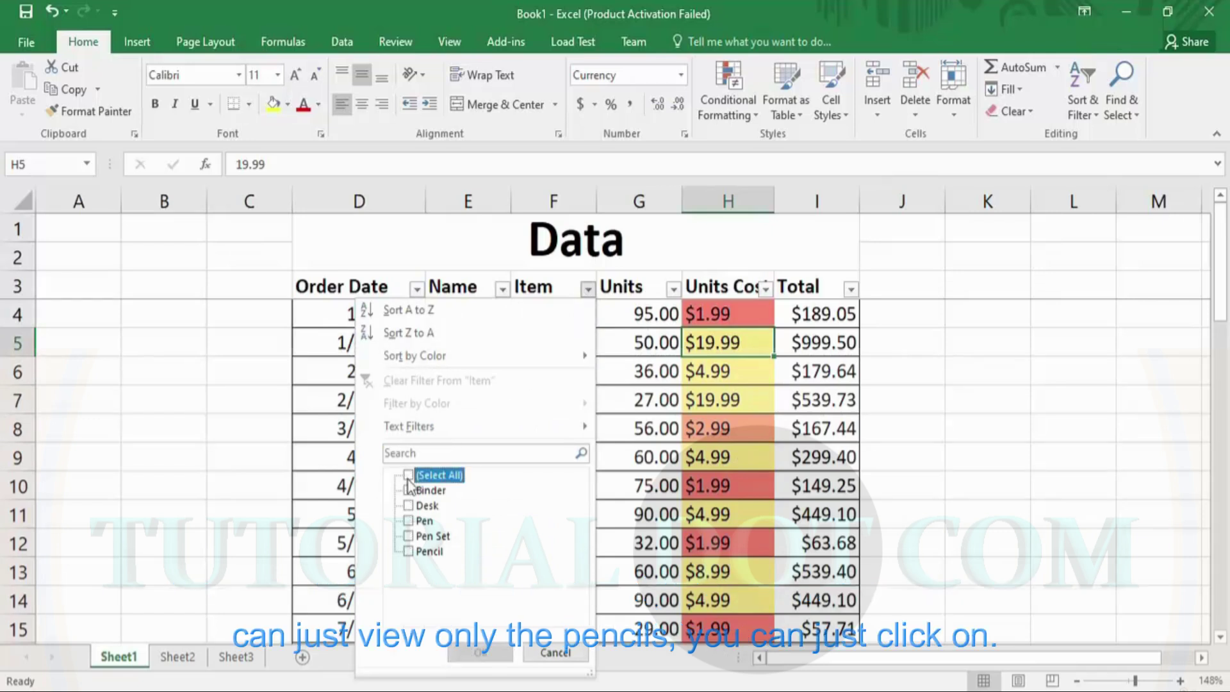
{"action": "left_click", "coordinate": [409, 552]}
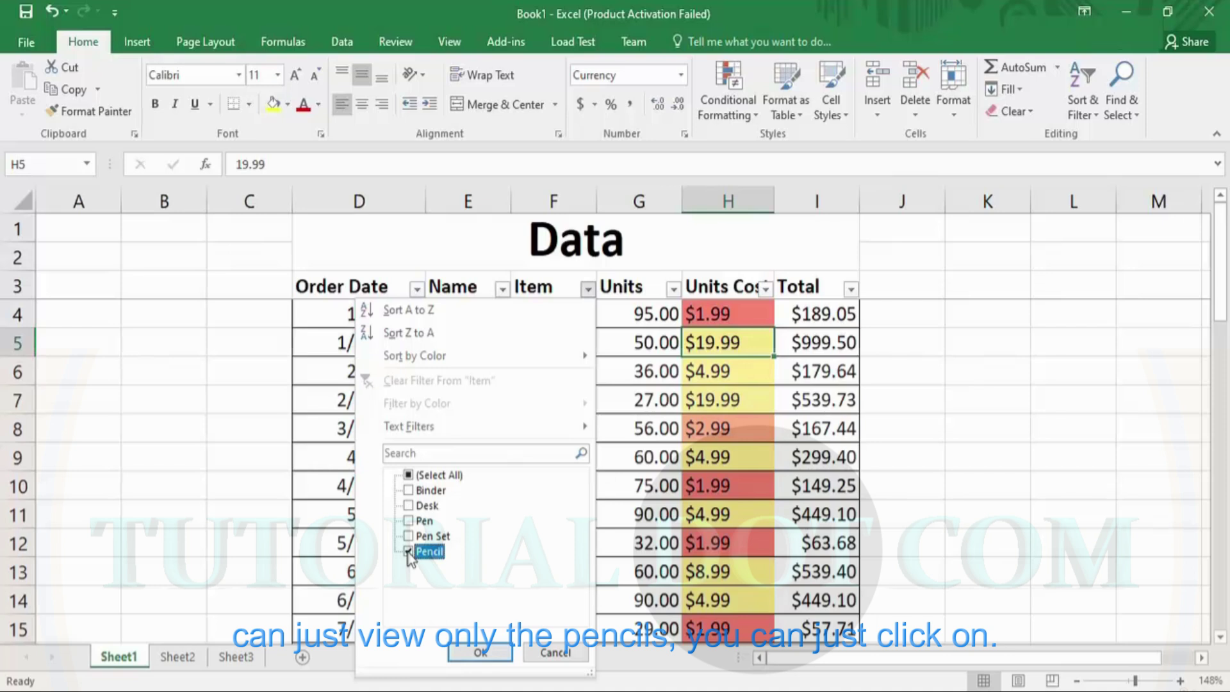
{"action": "left_click", "coordinate": [472, 651]}
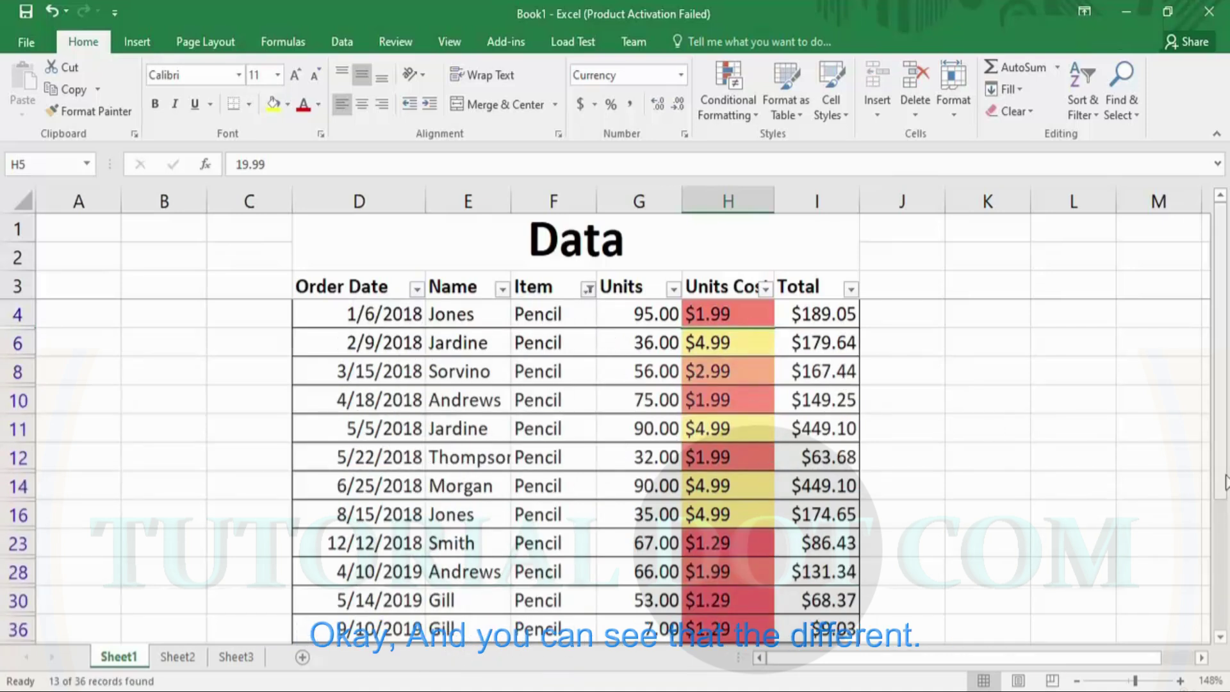
{"action": "left_click_drag", "start_coordinate": [1221, 503], "coordinate": [1224, 453]}
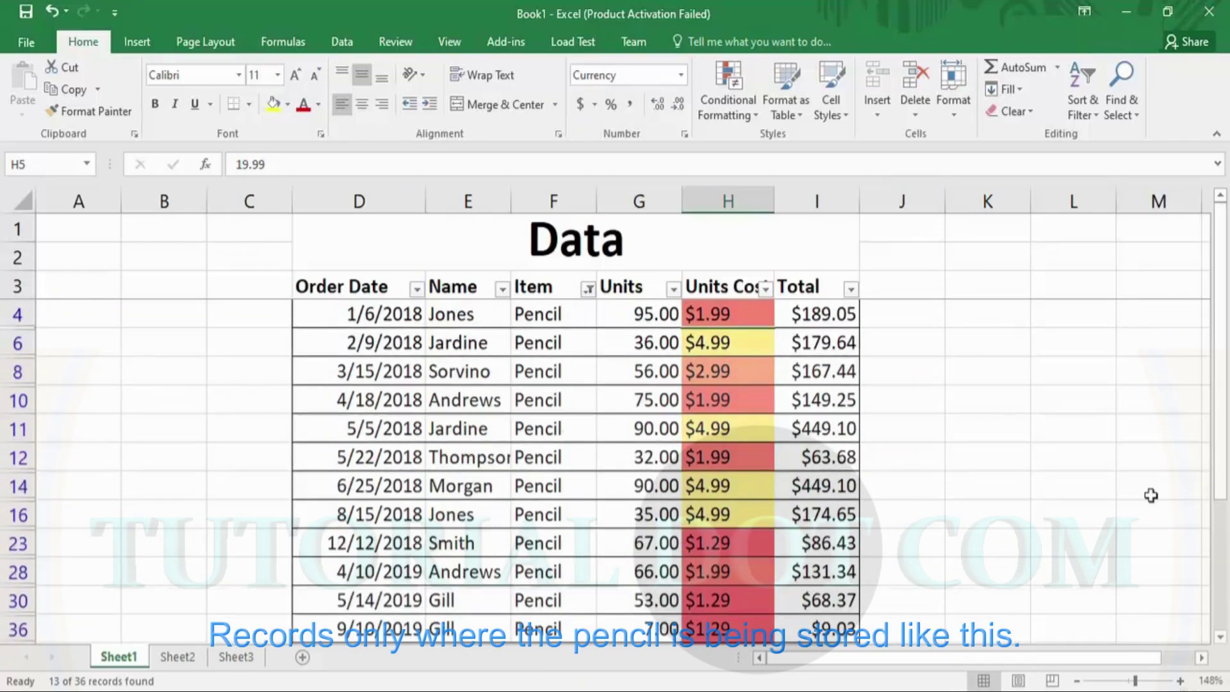
Extend the Item column's filter to include Desk along with Pencil, review the rows, and clear the filter
{"action": "left_click", "coordinate": [587, 290]}
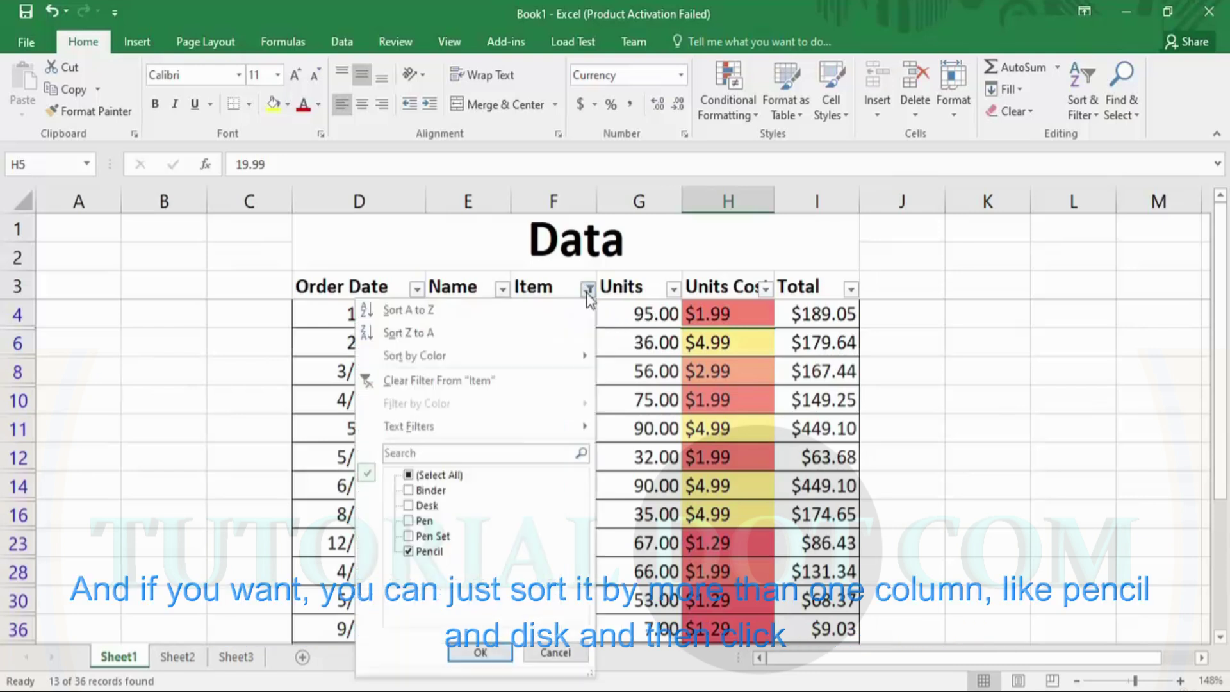
{"action": "left_click", "coordinate": [409, 506]}
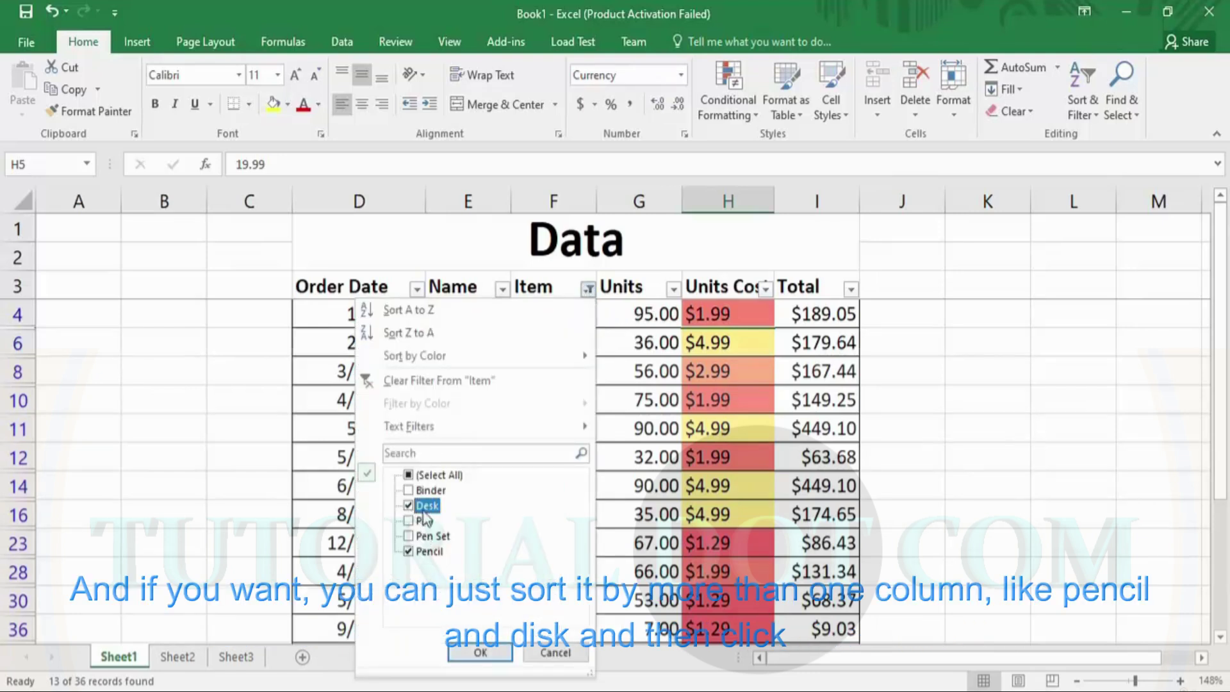
{"action": "left_click", "coordinate": [471, 646]}
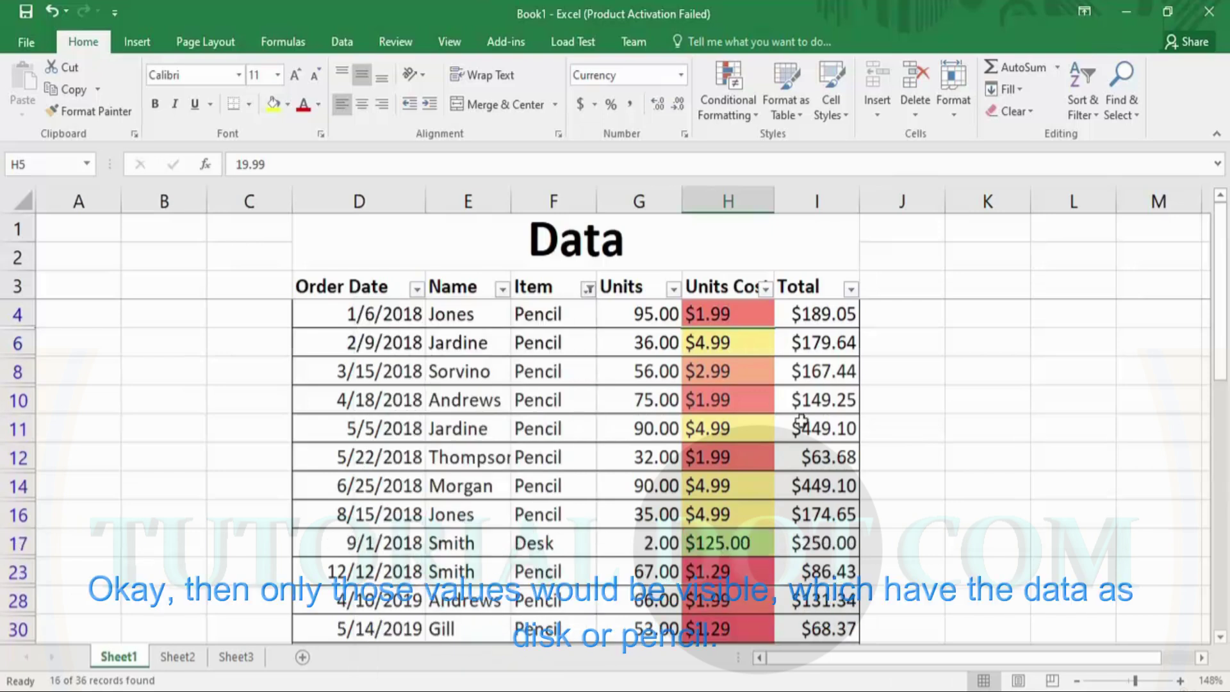
{"action": "left_click_drag", "start_coordinate": [1225, 359], "coordinate": [1228, 294]}
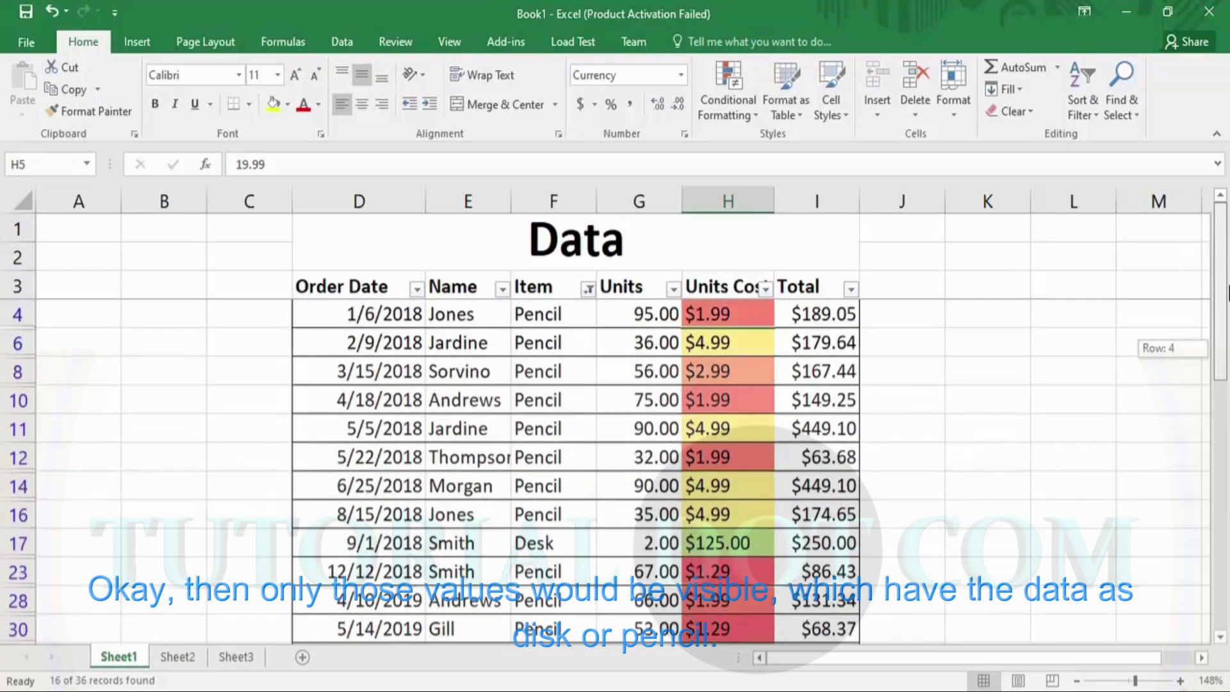
{"action": "left_click", "coordinate": [588, 289]}
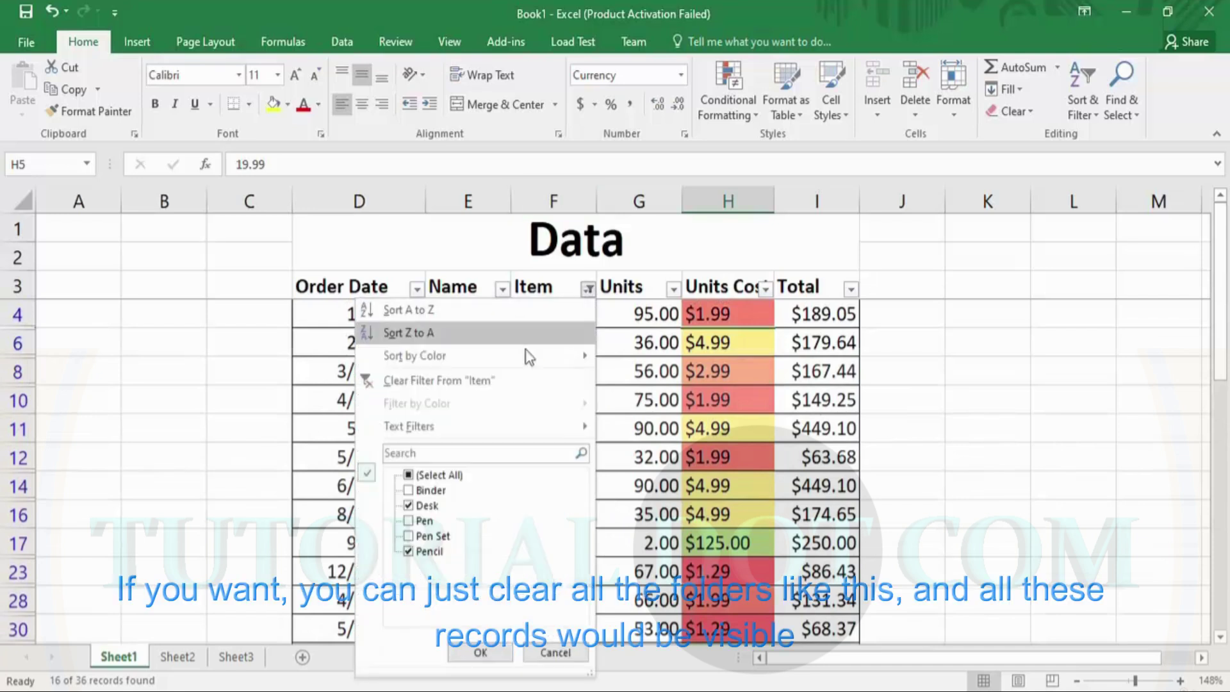
{"action": "left_click", "coordinate": [424, 385]}
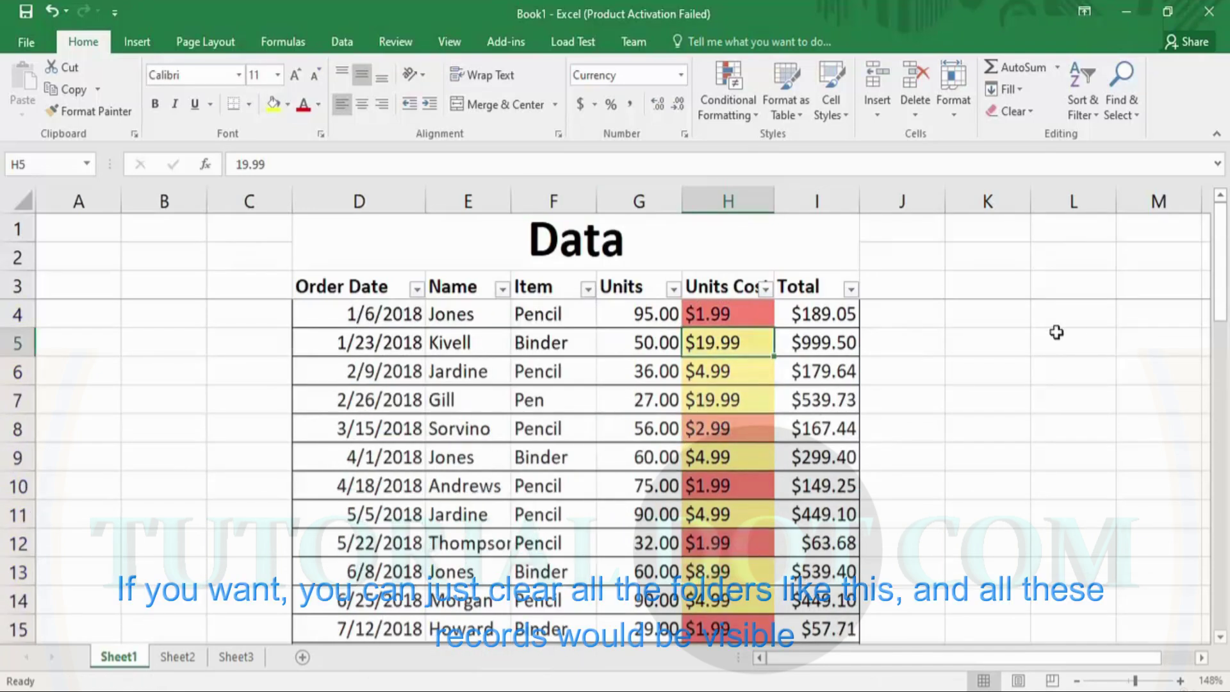
Enter the years 2019 in cell K8 and 2020 in cell K9 as the start of a series
{"action": "left_click_drag", "start_coordinate": [1228, 298], "coordinate": [1228, 599]}
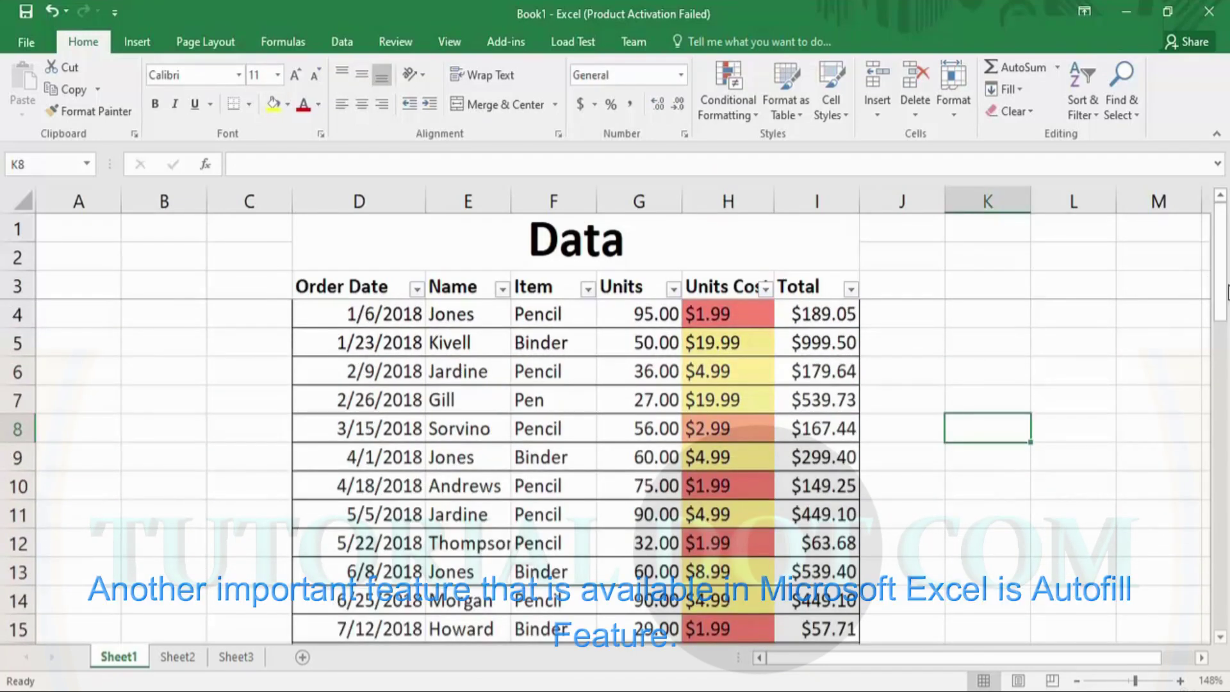
{"action": "mouse_move", "coordinate": [1228, 316]}
{"action": "left_mouse_down"}
{"action": "mouse_move", "coordinate": [1225, 352]}
{"action": "mouse_move", "coordinate": [1225, 335]}
{"action": "left_mouse_up"}
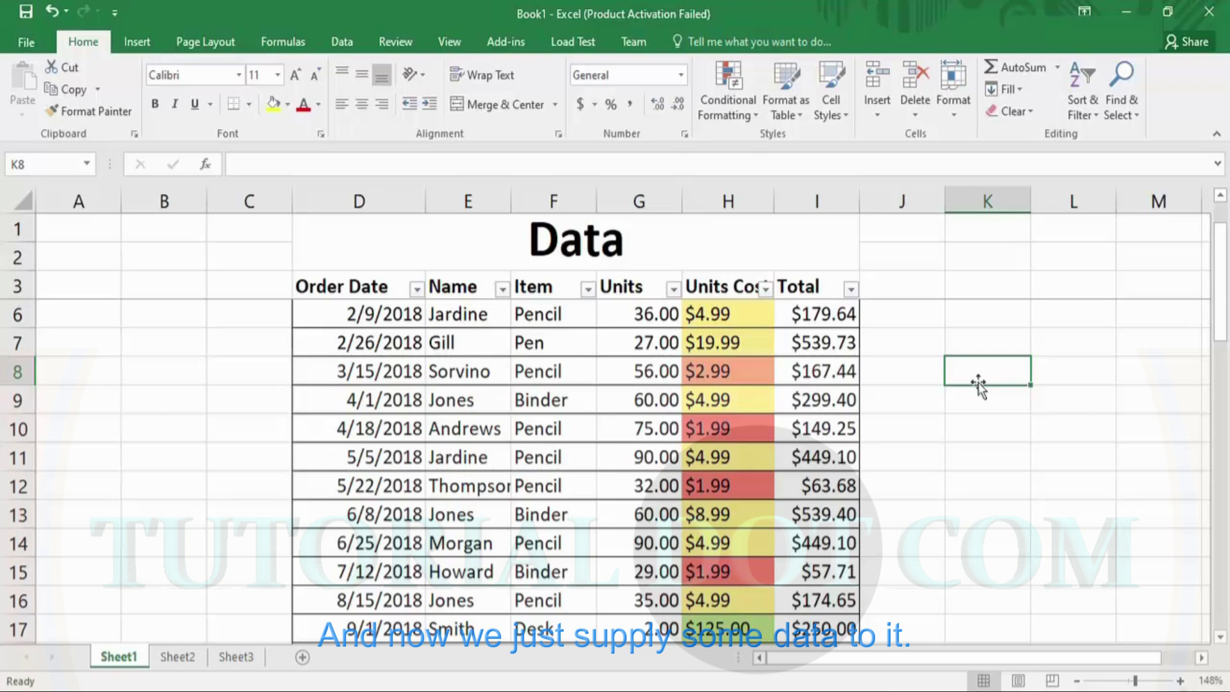
{"action": "type", "text": "2019"}
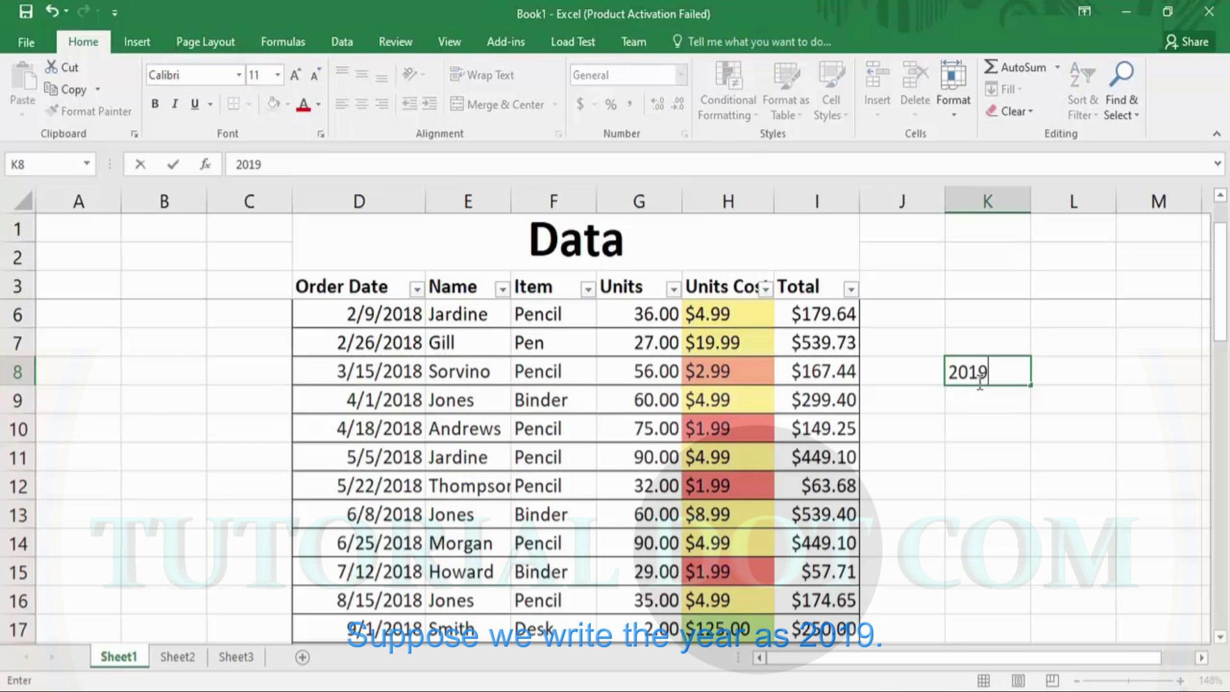
{"action": "key", "text": "Return"}
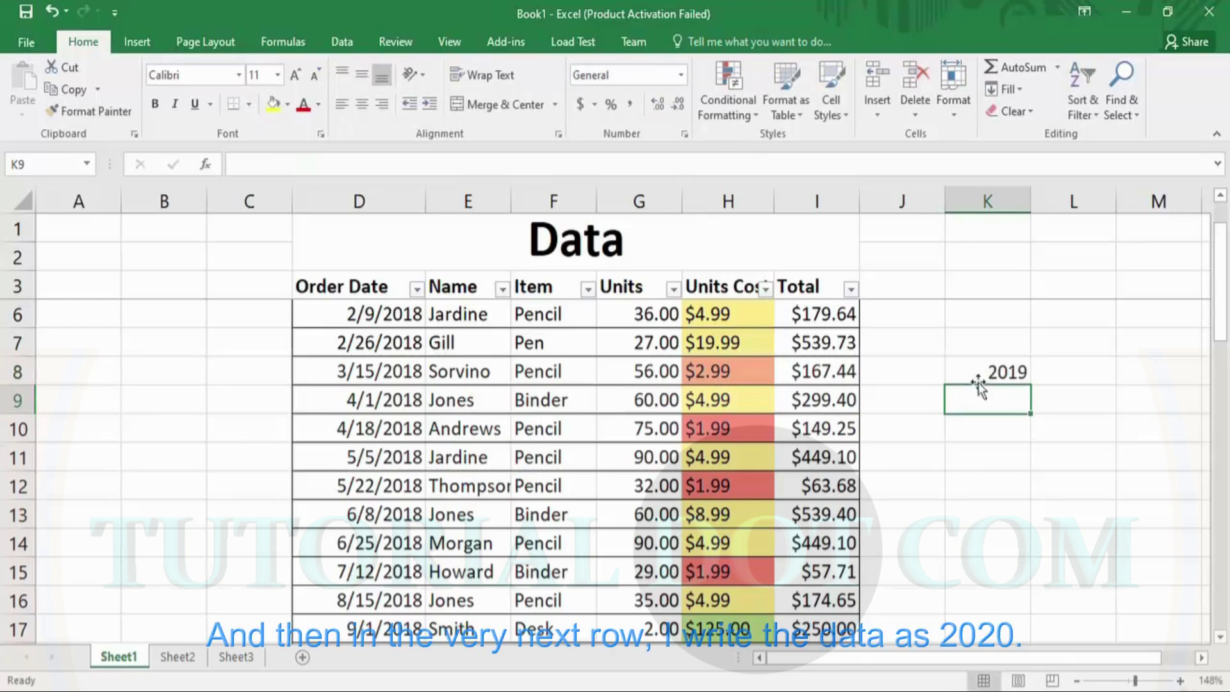
{"action": "type", "text": "2020"}
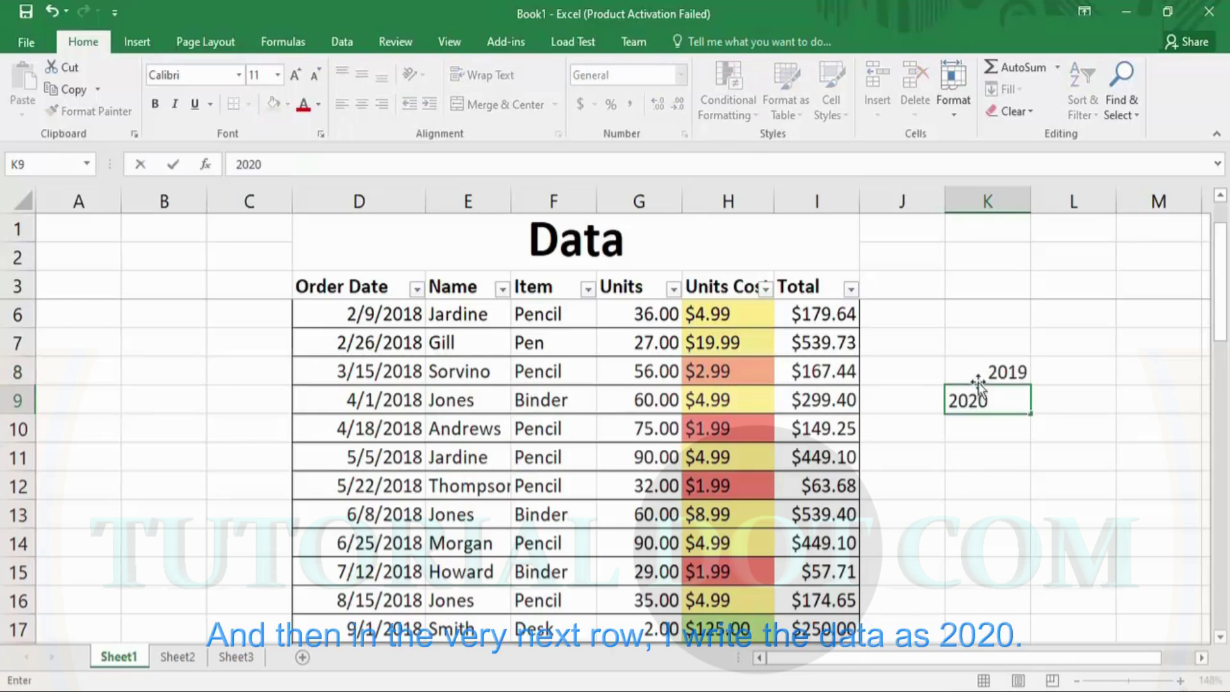
{"action": "key", "text": "Return"}
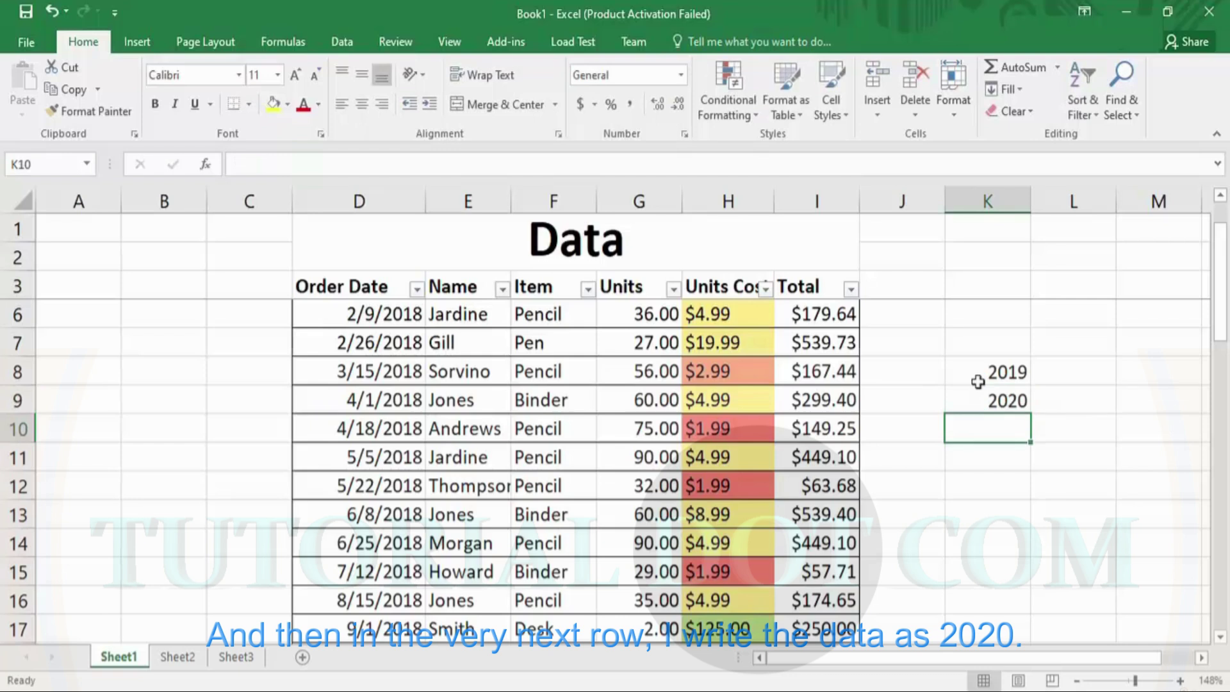
AutoFill the year series from cells K8:K9 down to cell K19
{"action": "left_click", "coordinate": [1010, 369]}
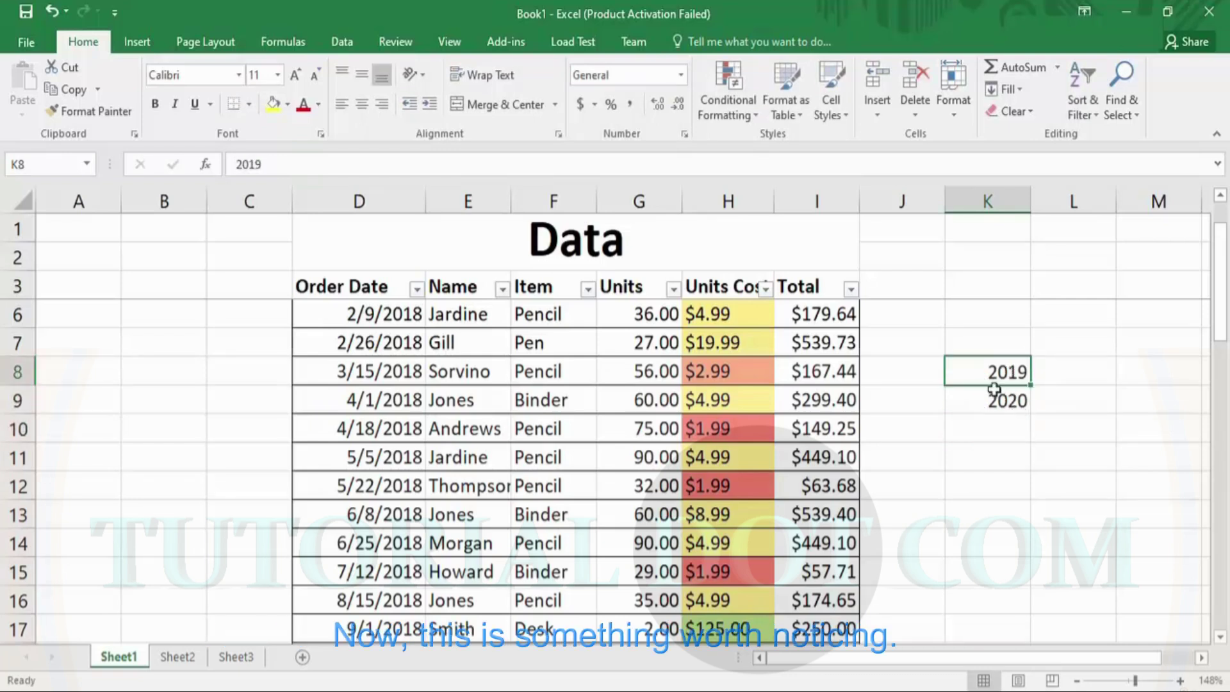
{"action": "left_click", "coordinate": [1027, 397], "text": "shift"}
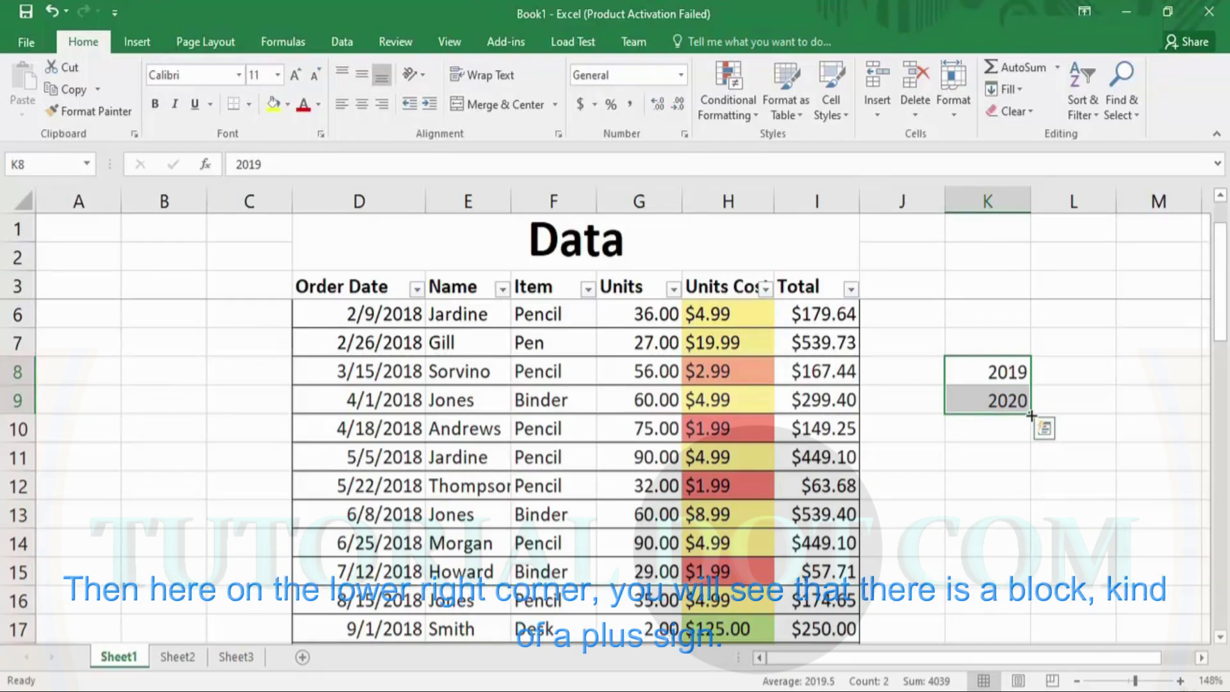
{"action": "left_click_drag", "start_coordinate": [1031, 415], "coordinate": [1023, 605]}
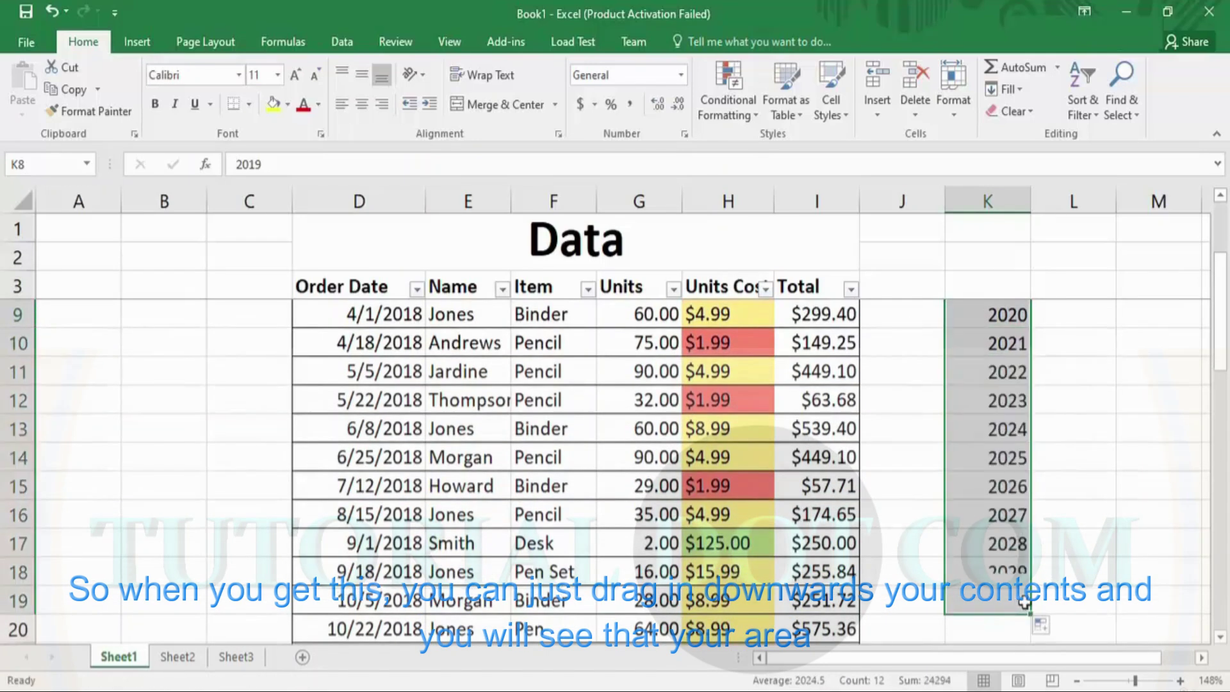
Check the filled years in column K cell by cell down to K19
{"action": "left_click", "coordinate": [1058, 360]}
{"action": "left_click", "coordinate": [1015, 349]}
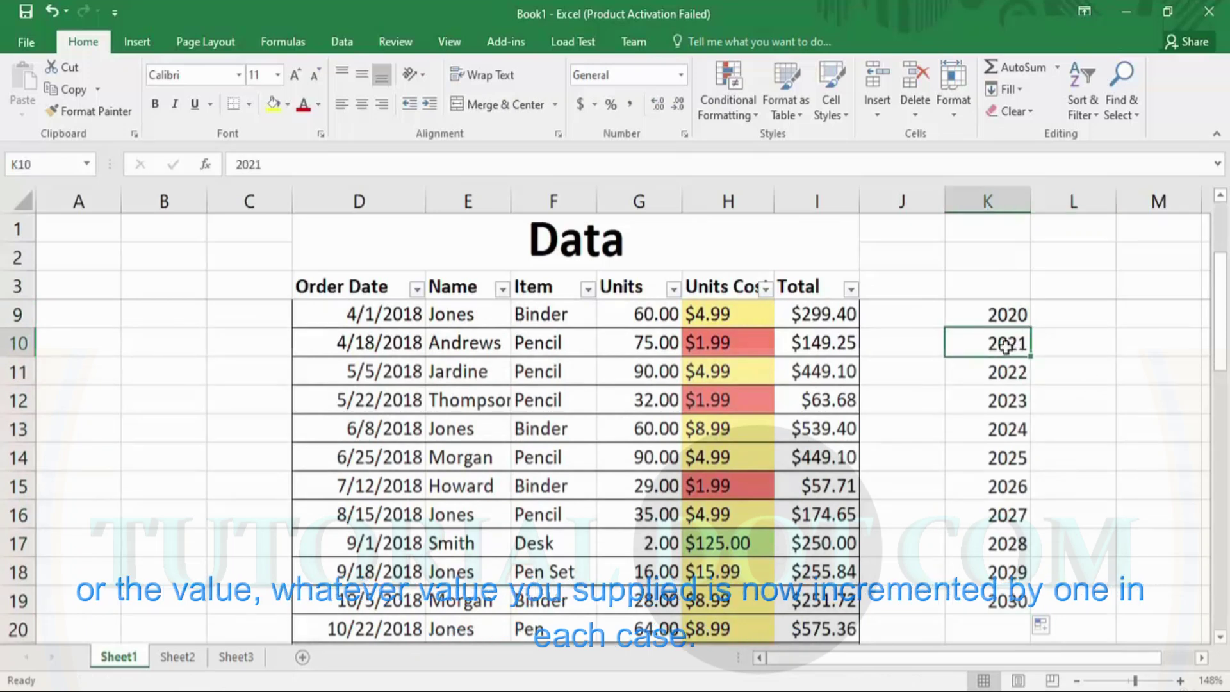
{"action": "left_click", "coordinate": [1013, 369]}
{"action": "left_click", "coordinate": [1017, 402]}
{"action": "left_click", "coordinate": [1019, 453]}
{"action": "key", "text": "Down"}
{"action": "key", "text": "Down"}
{"action": "key", "text": "Down"}
{"action": "key", "text": "Down"}
{"action": "key", "text": "Down"}
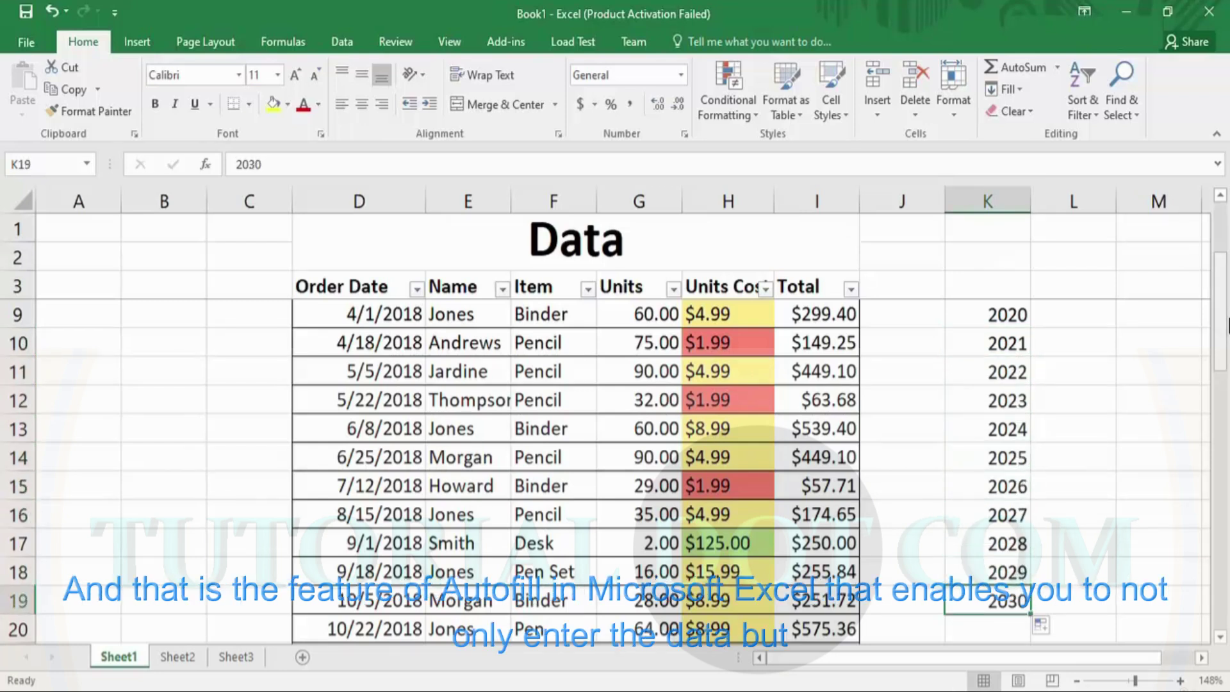
Enter the heading "S. No." in cell C3 and the starting numbers 1 in C4 and 2 in C5
{"action": "left_click_drag", "start_coordinate": [1227, 366], "coordinate": [1224, 274]}
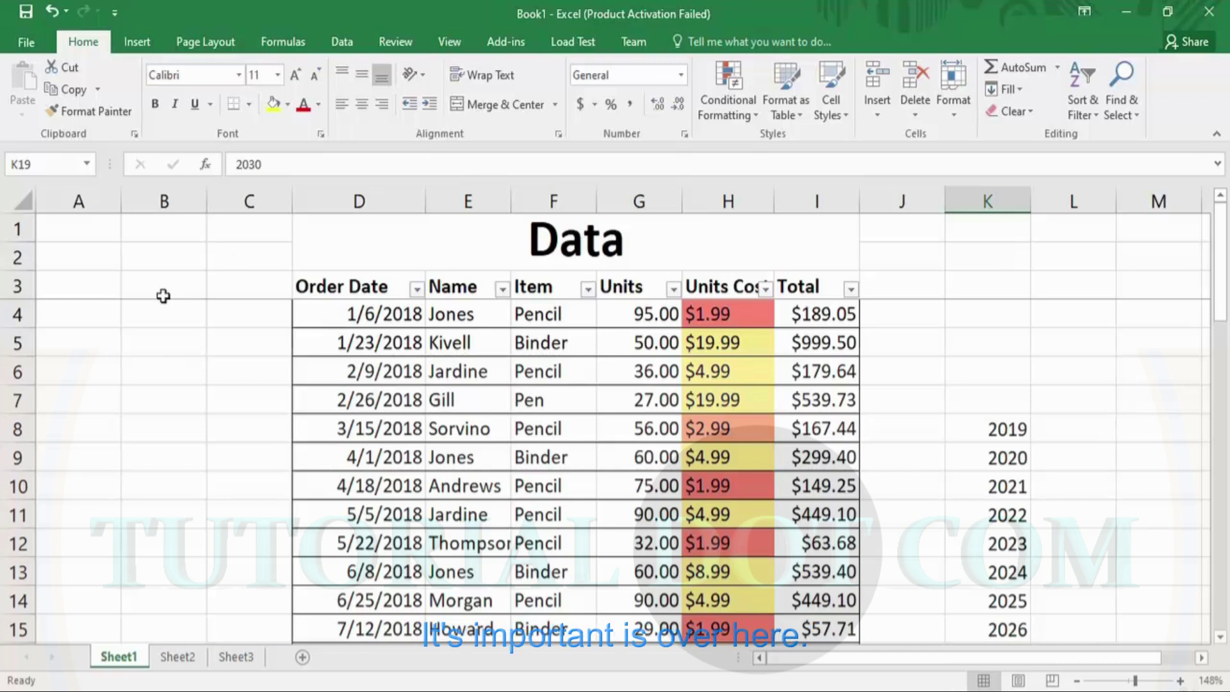
{"action": "left_click", "coordinate": [267, 286]}
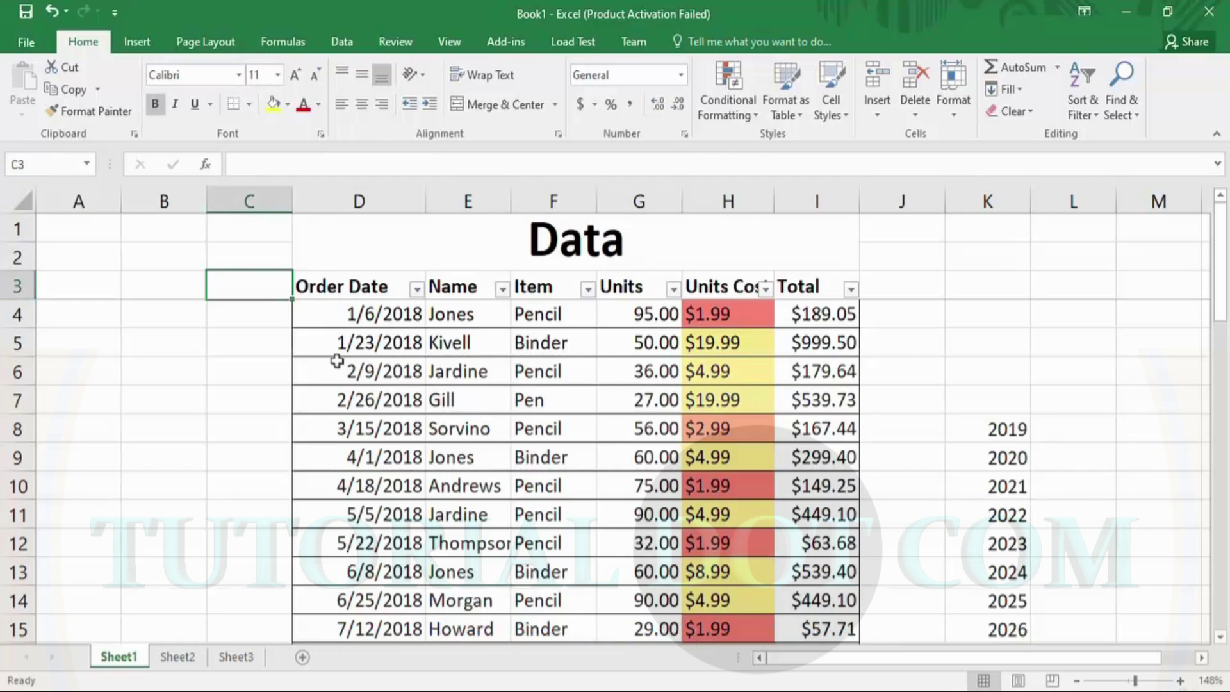
{"action": "type", "text": "S. No."}
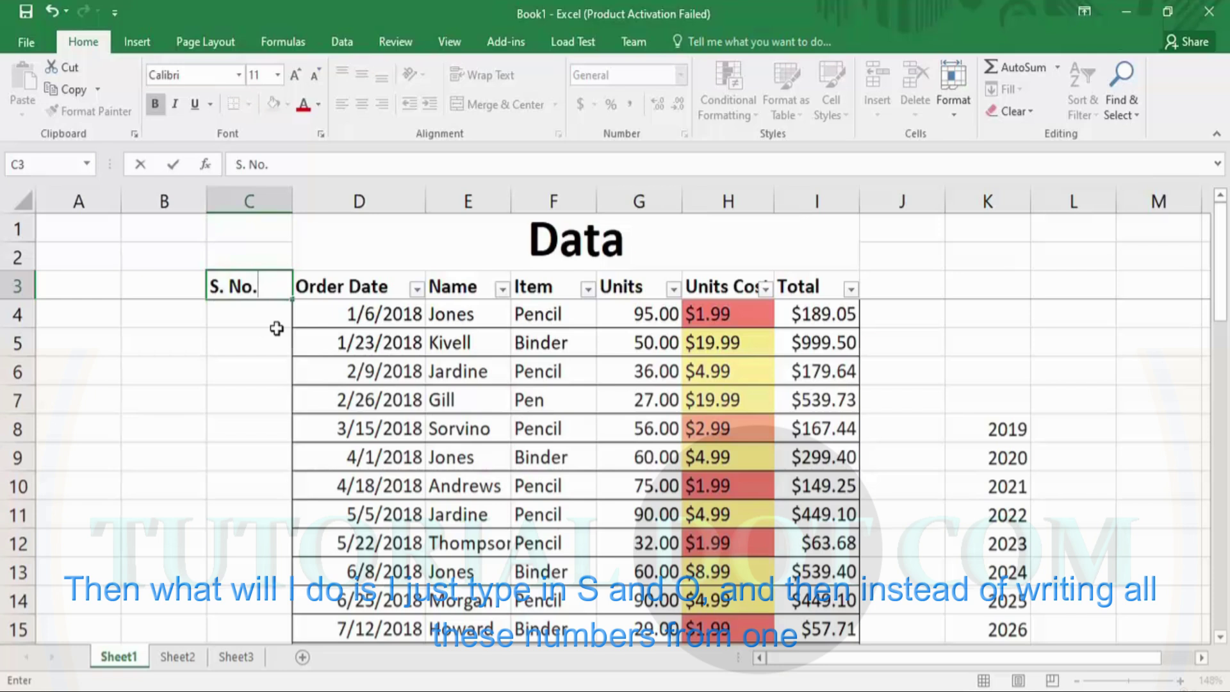
{"action": "left_click", "coordinate": [270, 322]}
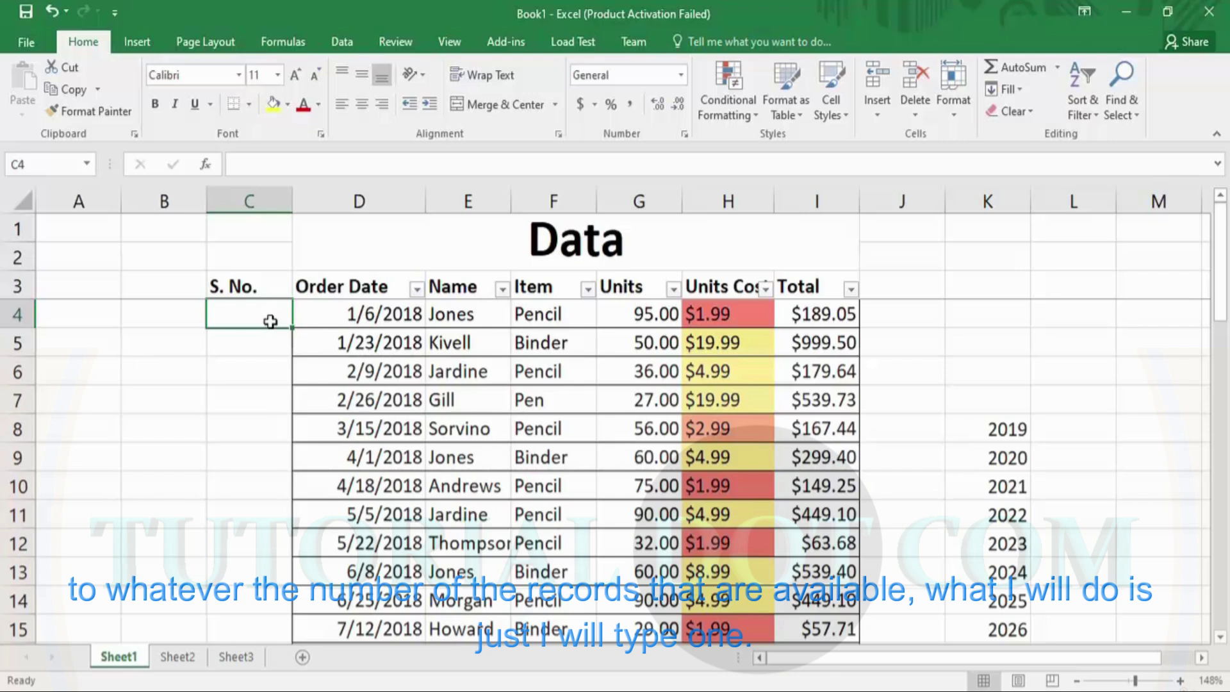
{"action": "type", "text": "1"}
{"action": "key", "text": "Return"}
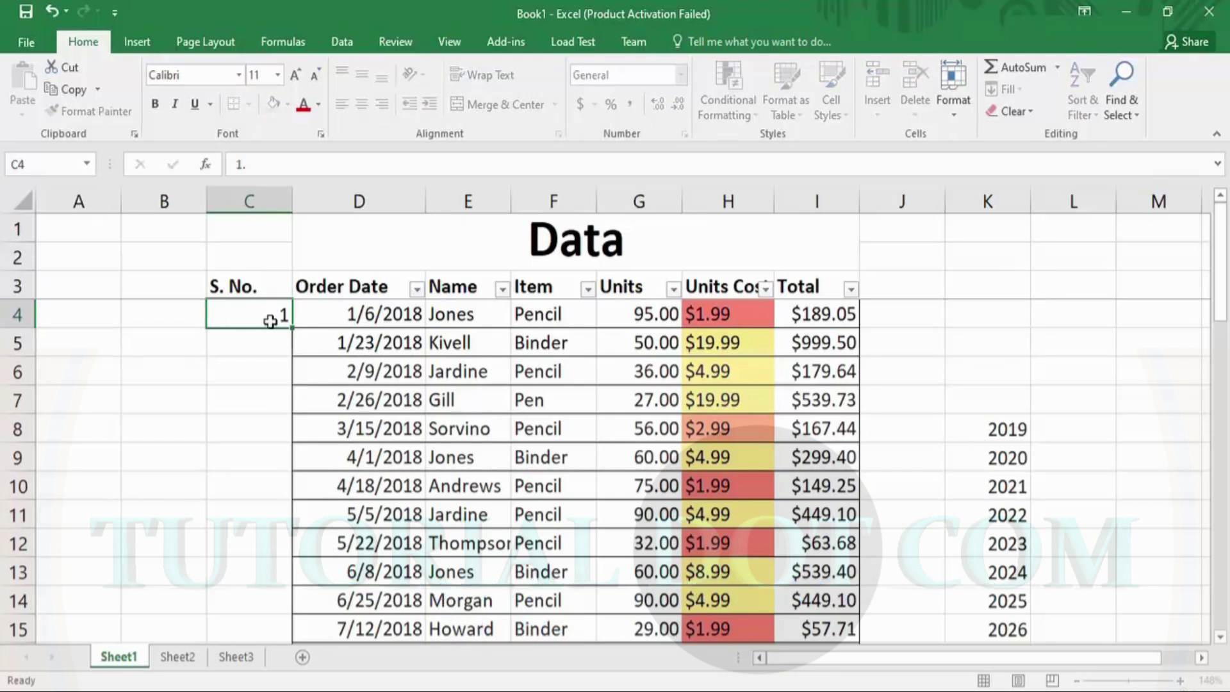
{"action": "type", "text": "2"}
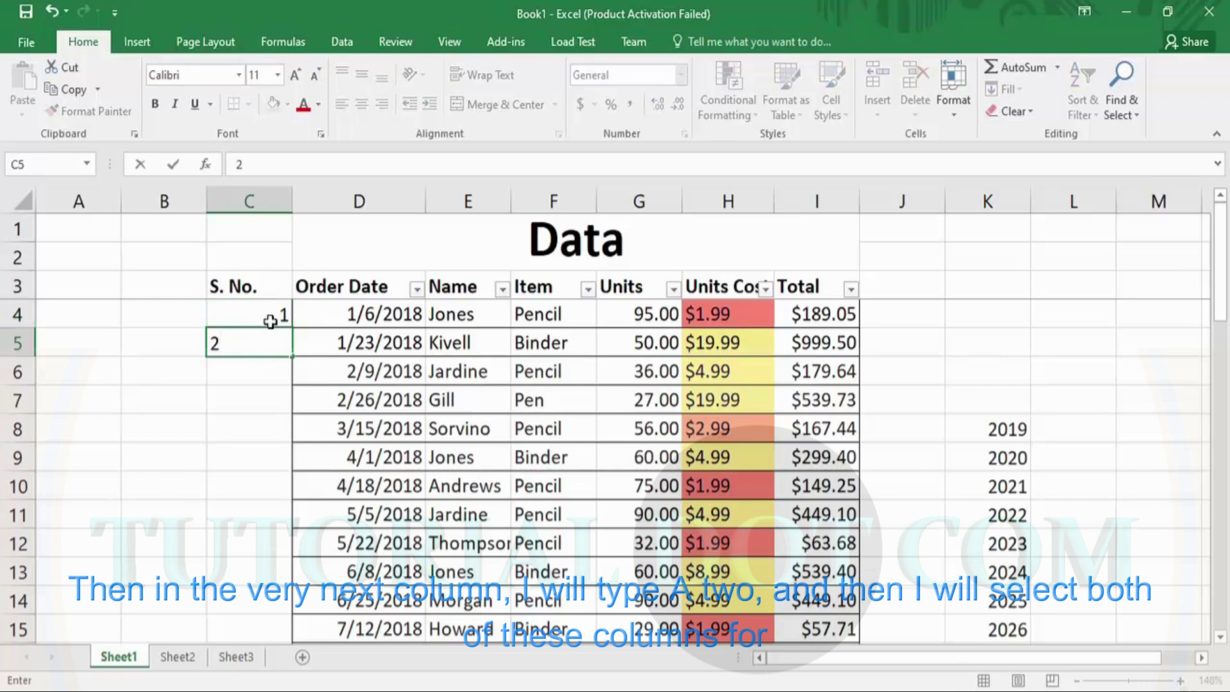
{"action": "key", "text": "Return"}
AutoFill the serial numbers from C4:C5 down to the last record in row 39 and check the final entries
{"action": "left_click", "coordinate": [262, 309]}
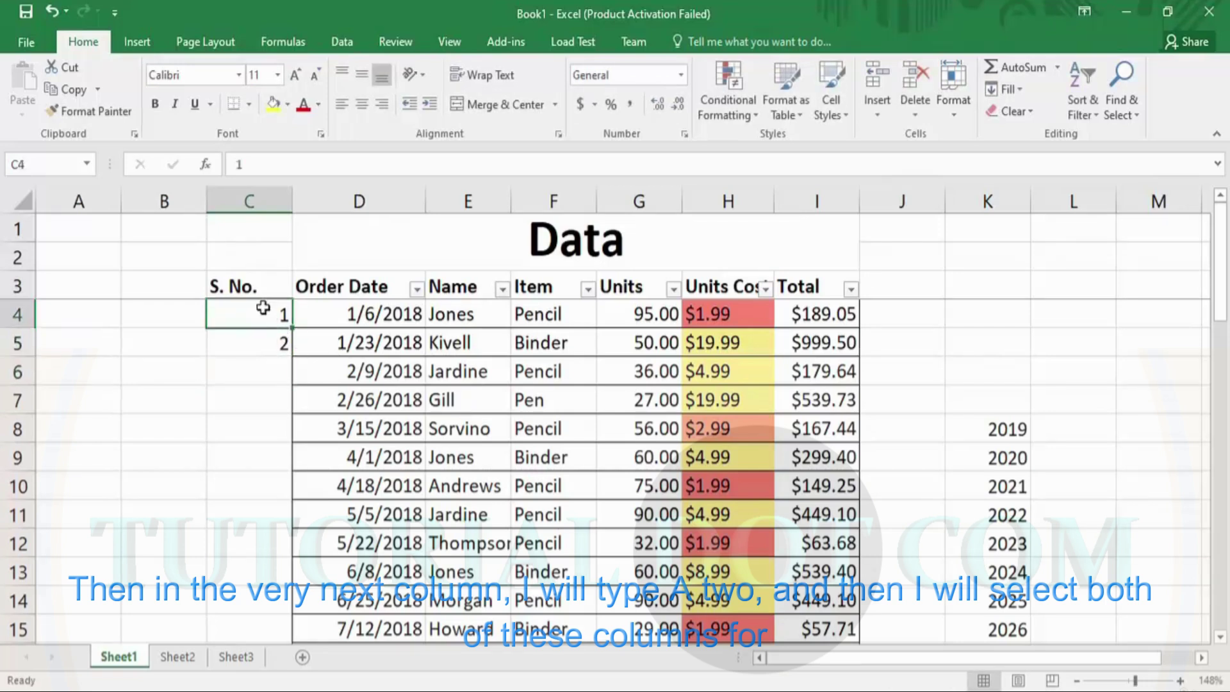
{"action": "key", "text": "shift+Down"}
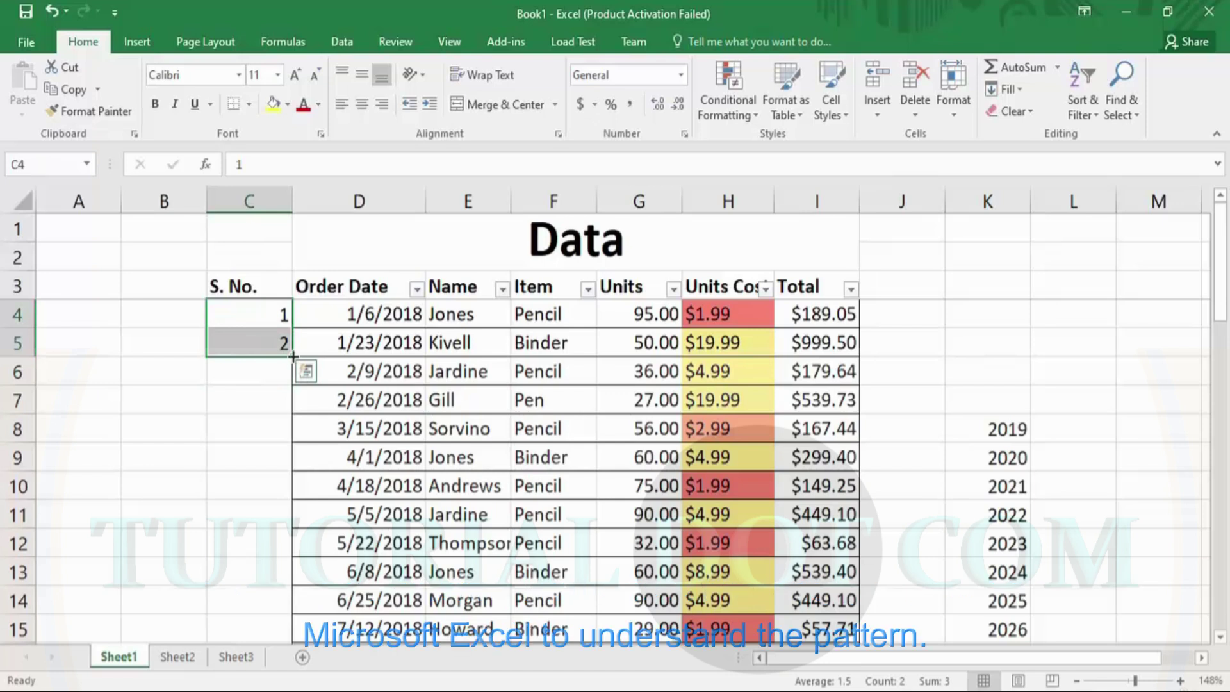
{"action": "left_click_drag", "start_coordinate": [293, 356], "coordinate": [283, 506]}
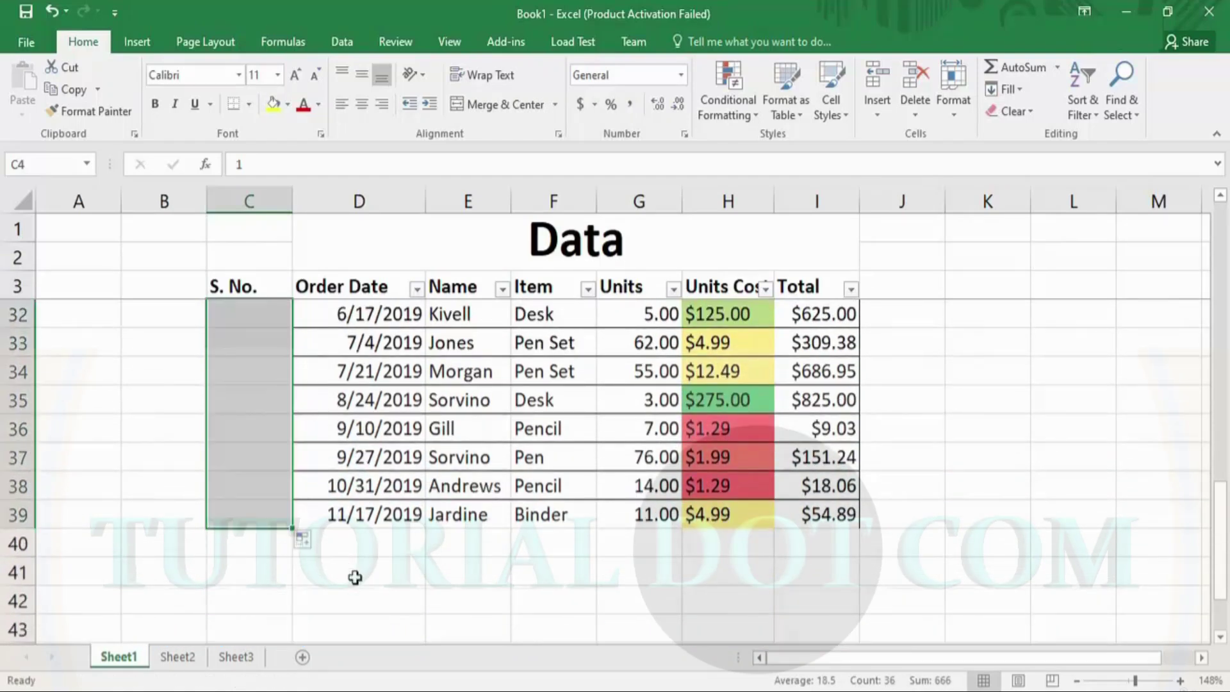
{"action": "left_click", "coordinate": [214, 550]}
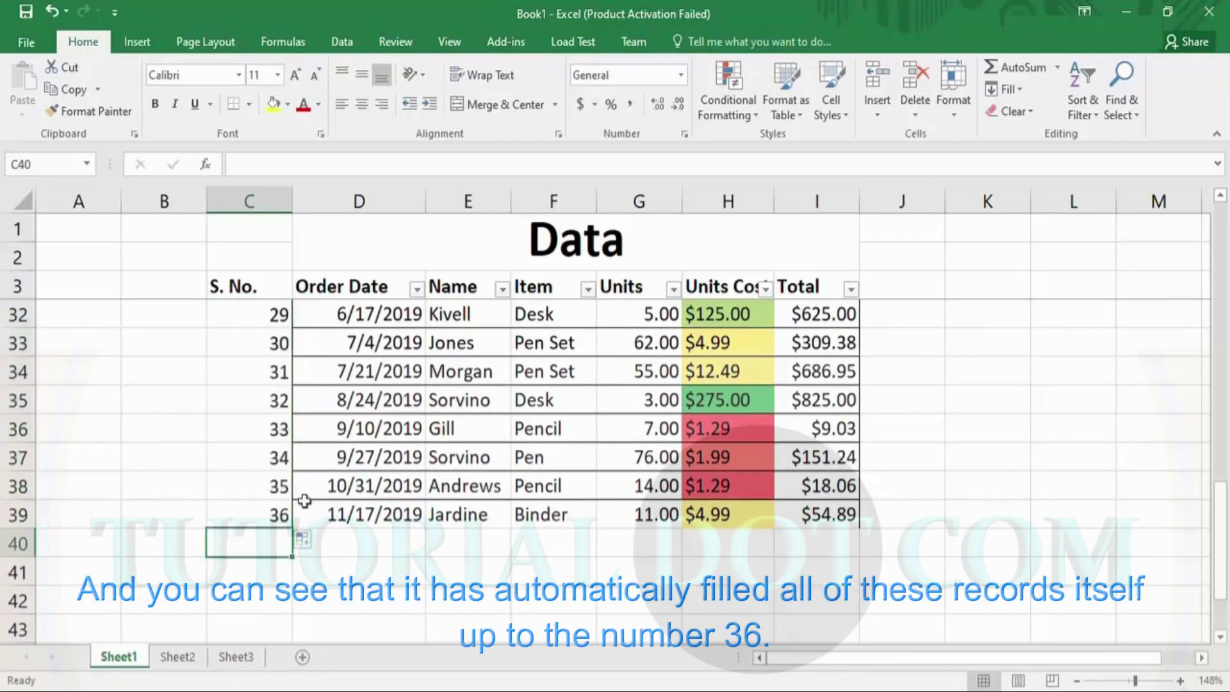
{"action": "left_click", "coordinate": [259, 509]}
{"action": "left_click", "coordinate": [274, 491]}
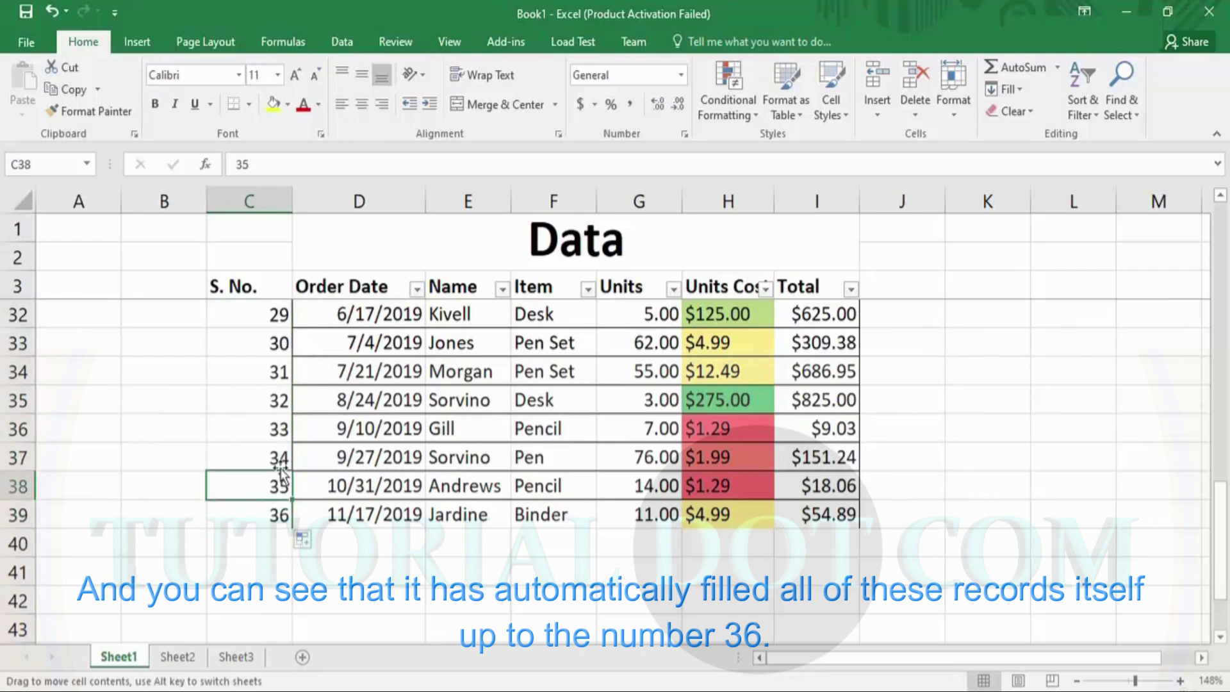
{"action": "left_click", "coordinate": [282, 535]}
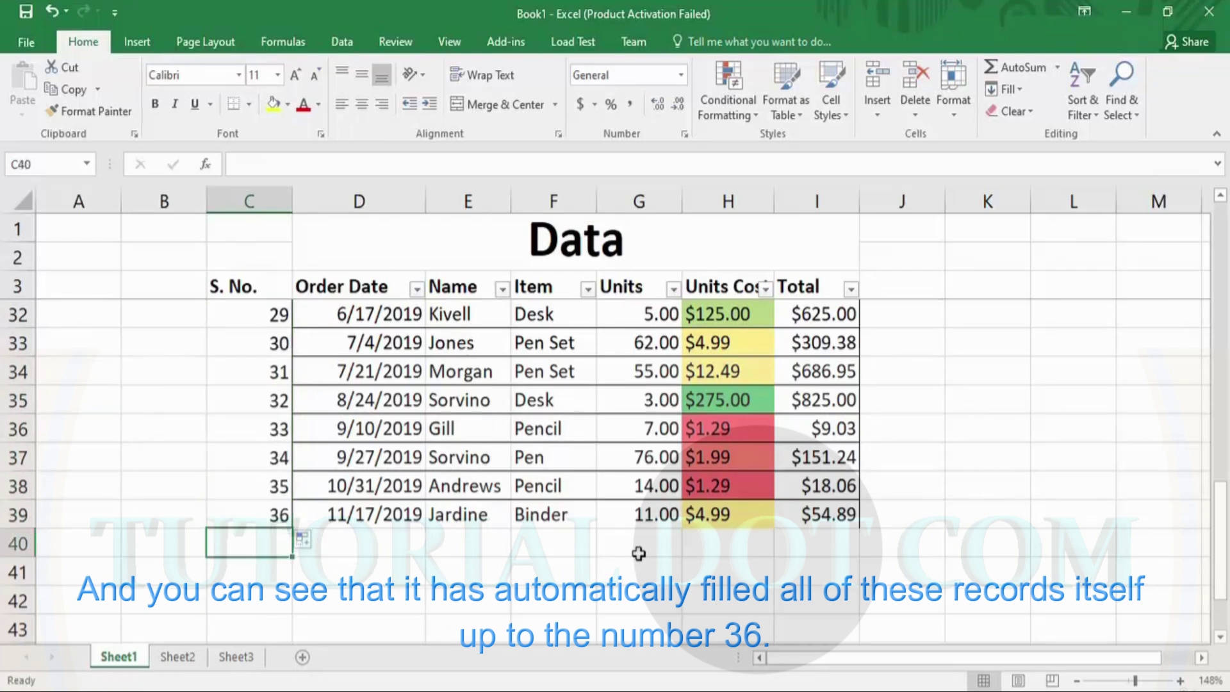
Enter the single value 2019 in cell L8 and copy it down to L18 with AutoFill
{"action": "left_click_drag", "start_coordinate": [1223, 527], "coordinate": [1224, 276]}
{"action": "left_click", "coordinate": [1079, 405]}
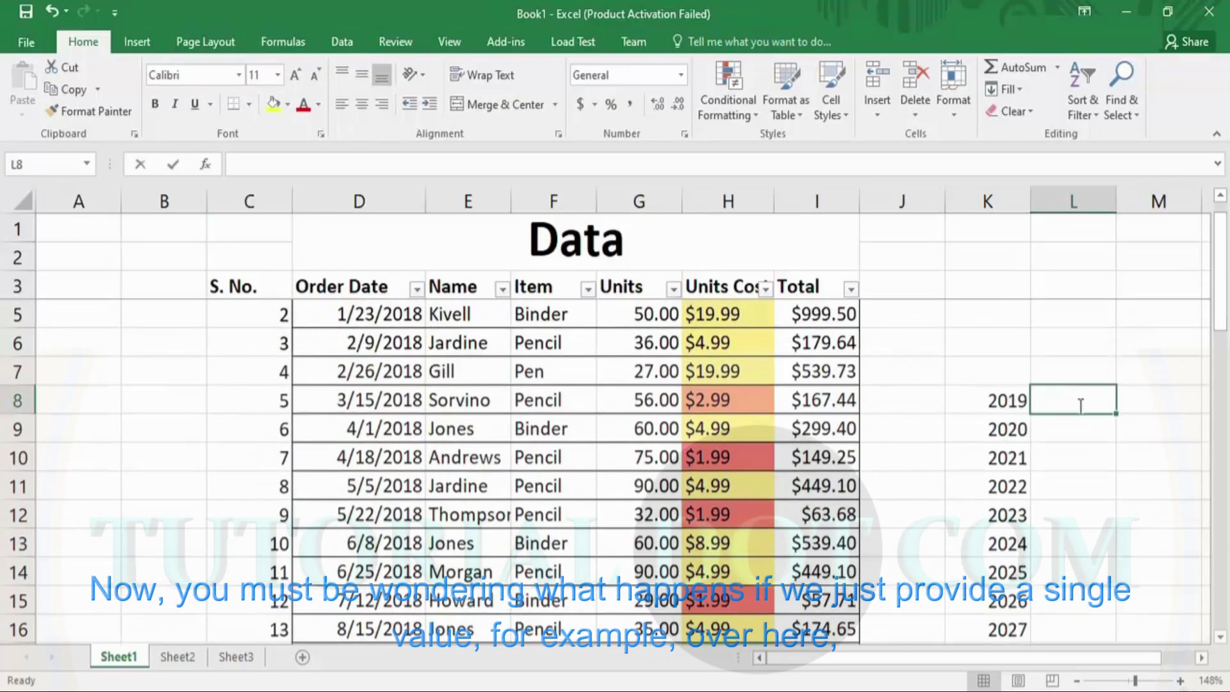
{"action": "type", "text": "2019"}
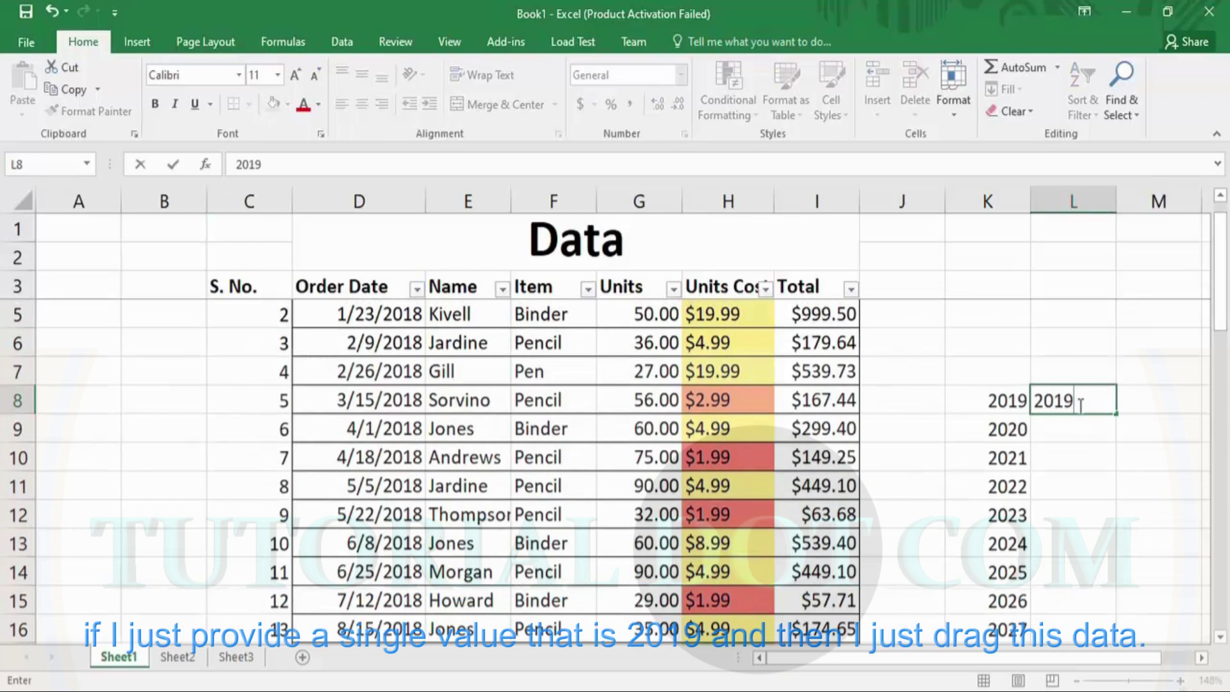
{"action": "left_click", "coordinate": [1126, 420]}
{"action": "left_click", "coordinate": [1097, 400]}
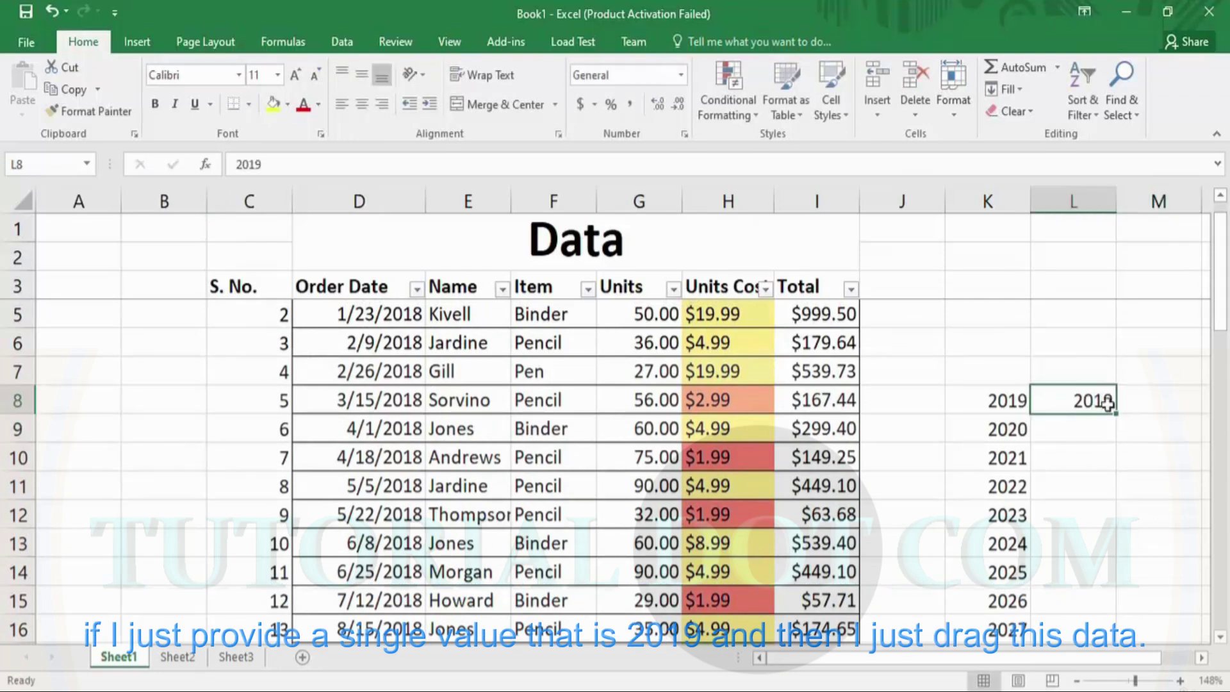
{"action": "left_click_drag", "start_coordinate": [1120, 414], "coordinate": [1118, 586]}
{"action": "left_click_drag", "start_coordinate": [1223, 362], "coordinate": [1226, 317]}
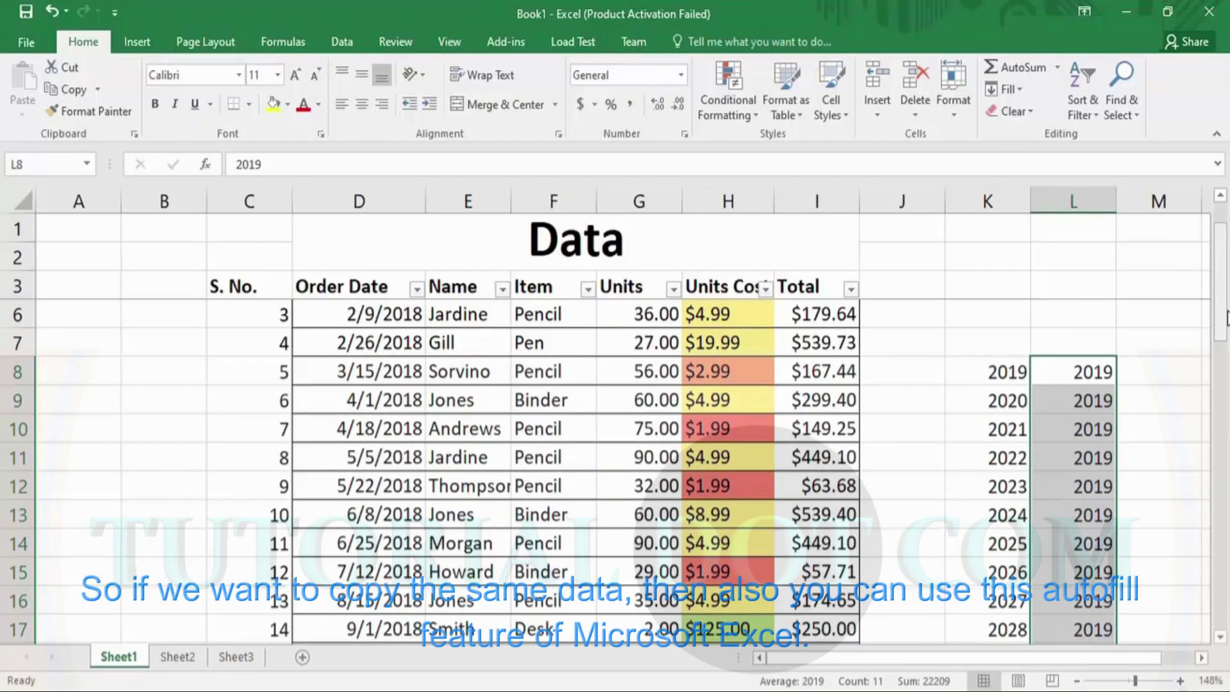
{"action": "left_click_drag", "start_coordinate": [1225, 317], "coordinate": [1225, 297]}
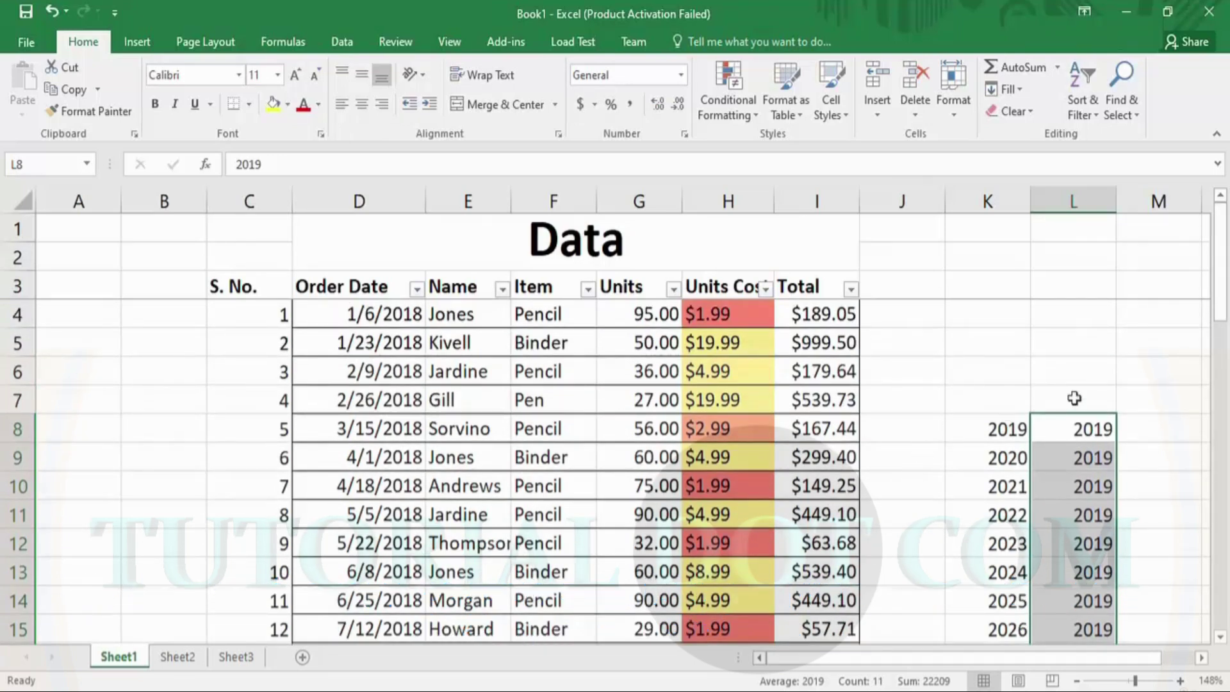
Enter Monday in cell M8, AutoFill the weekdays down to M14, and check the filled days
{"action": "left_click_drag", "start_coordinate": [862, 663], "coordinate": [973, 670]}
{"action": "left_click", "coordinate": [1074, 434]}
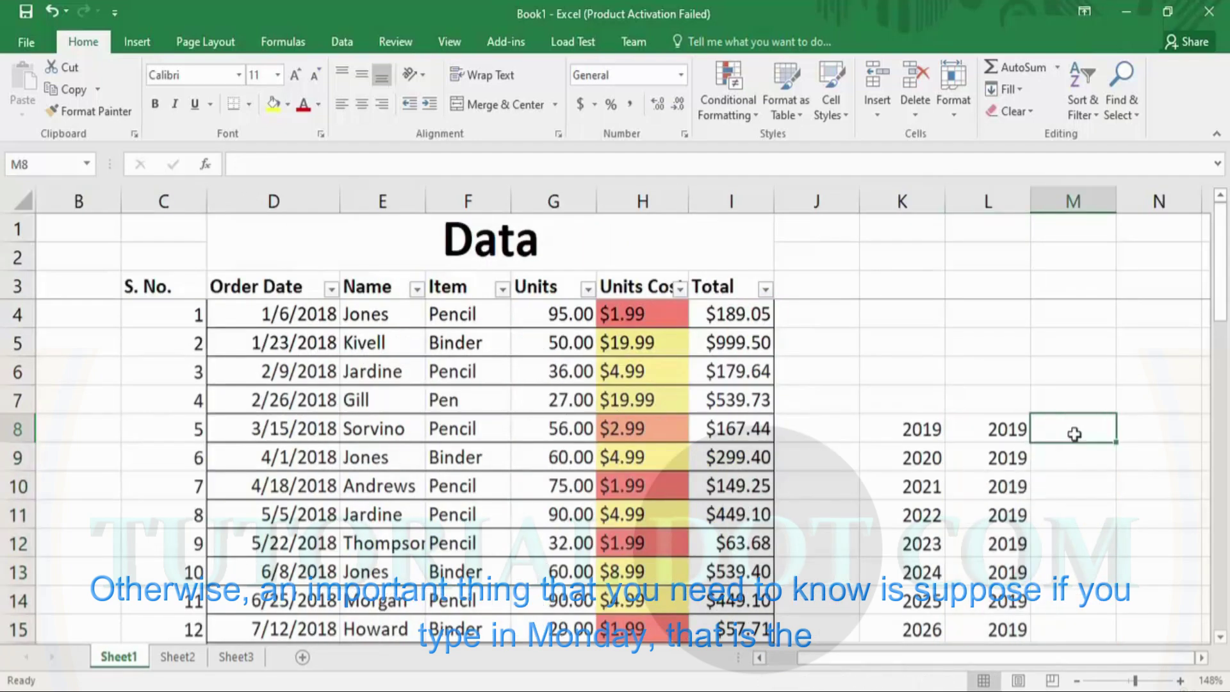
{"action": "type", "text": "Monday"}
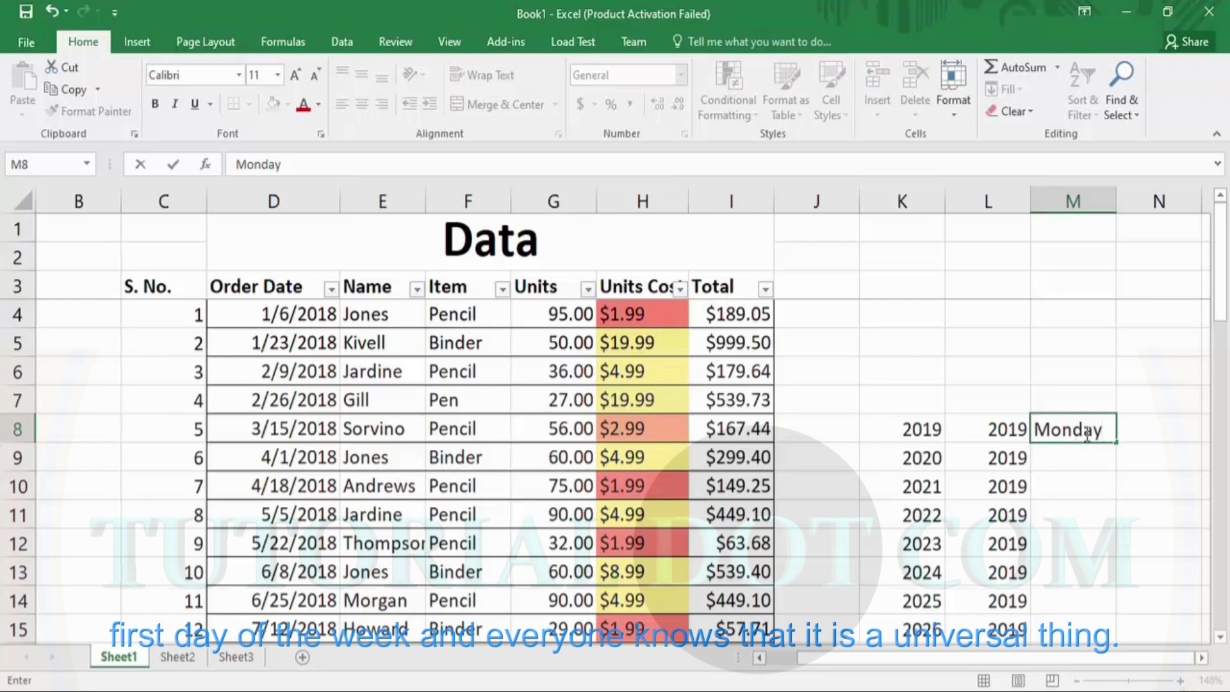
{"action": "scroll", "coordinate": [1102, 426], "scroll_direction": "down", "scroll_amount": 1}
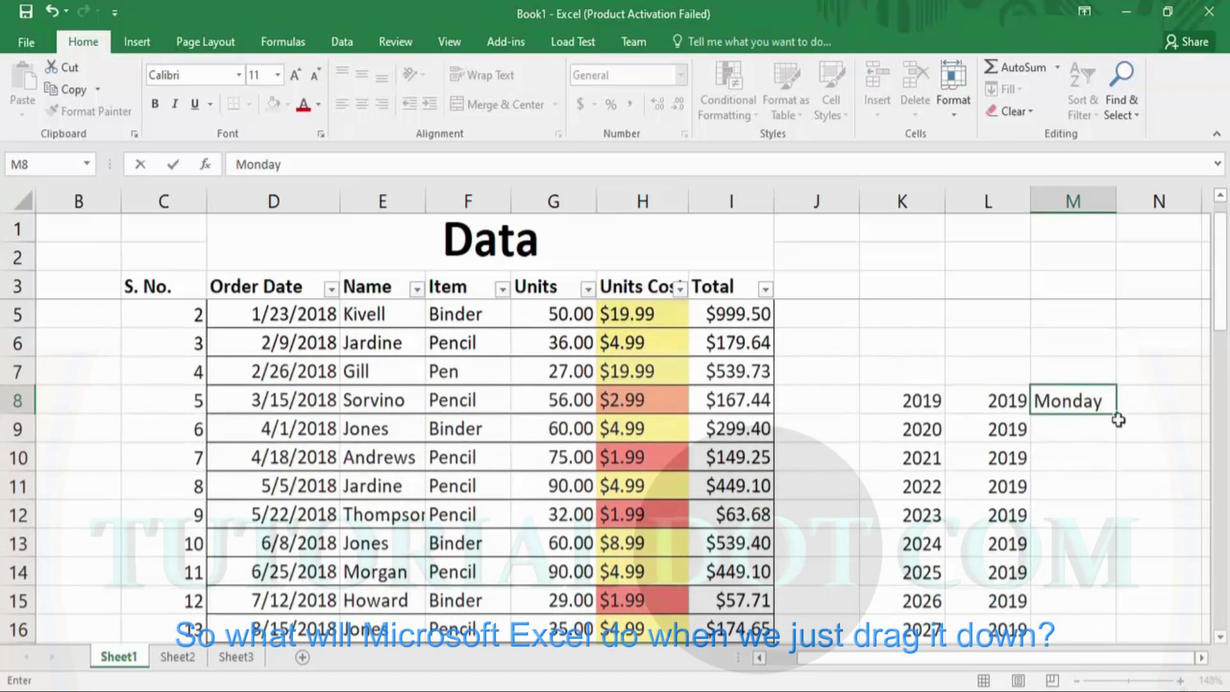
{"action": "left_click_drag", "start_coordinate": [1118, 420], "coordinate": [1124, 597]}
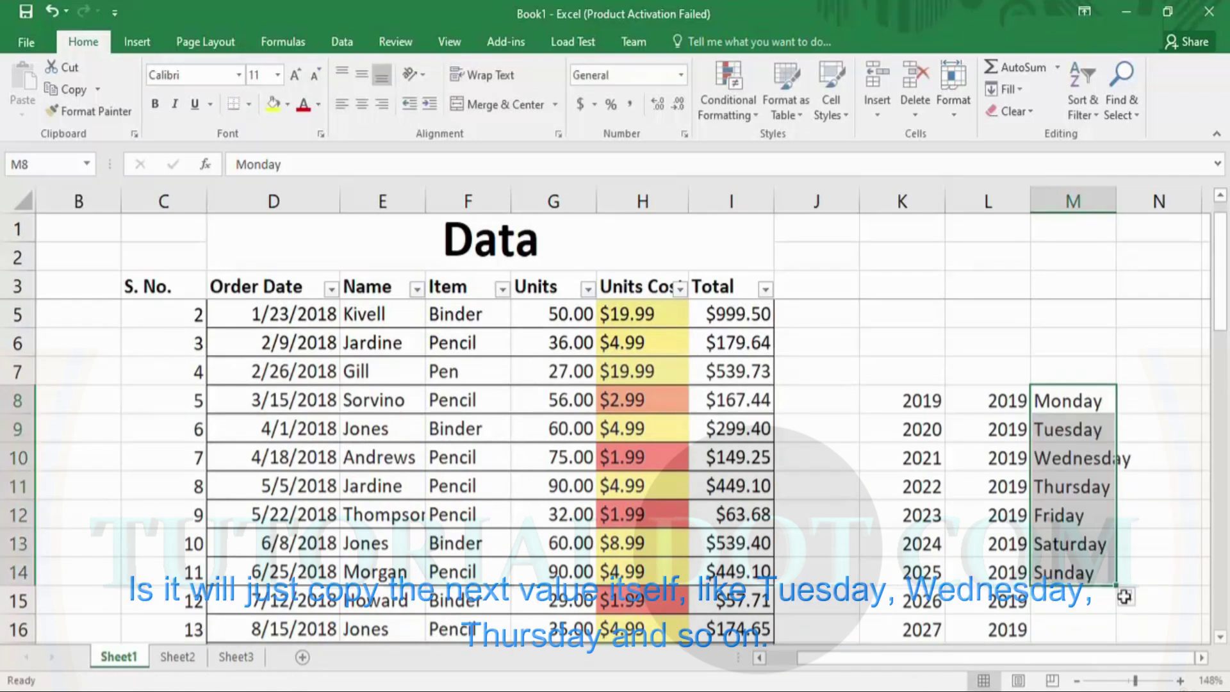
{"action": "left_click", "coordinate": [1156, 431]}
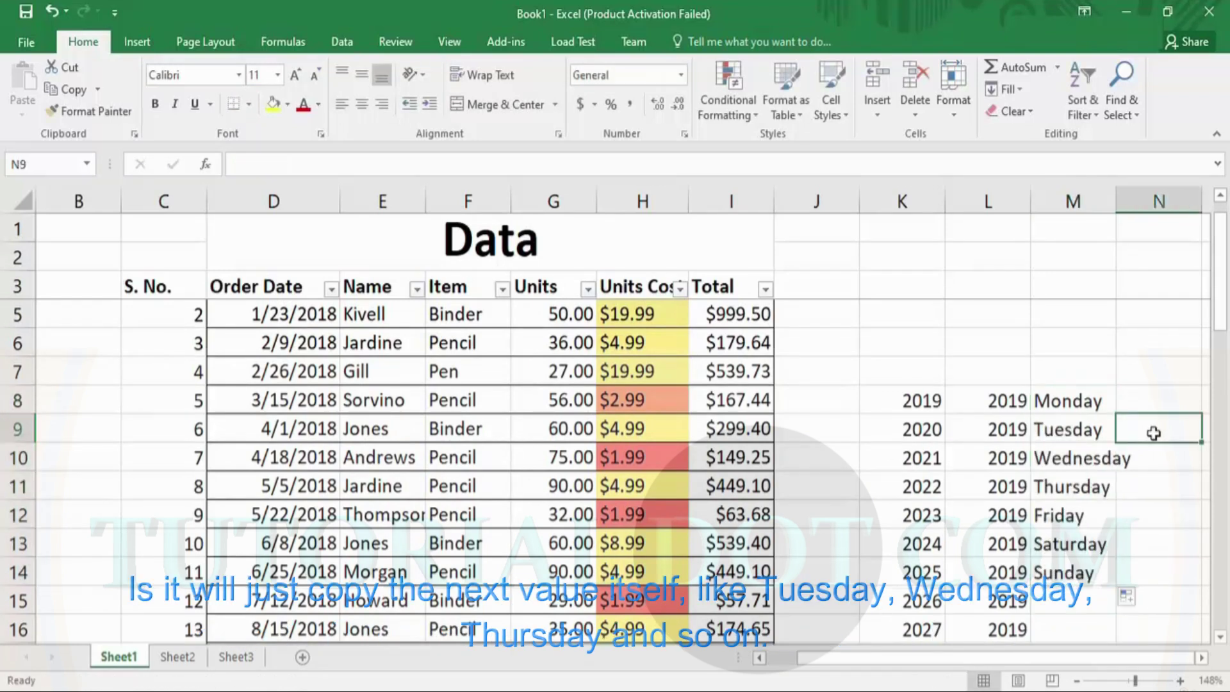
{"action": "left_click", "coordinate": [1097, 402]}
{"action": "left_click", "coordinate": [1093, 428]}
{"action": "left_click", "coordinate": [1091, 456]}
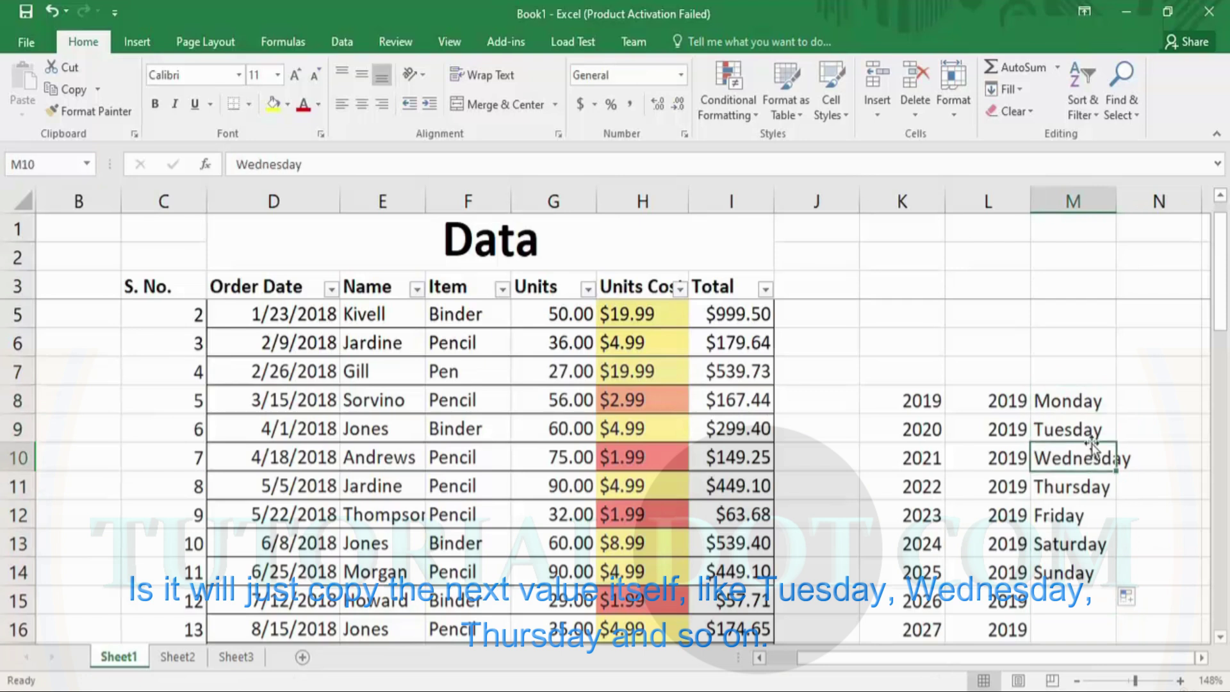
{"action": "left_click", "coordinate": [1087, 492]}
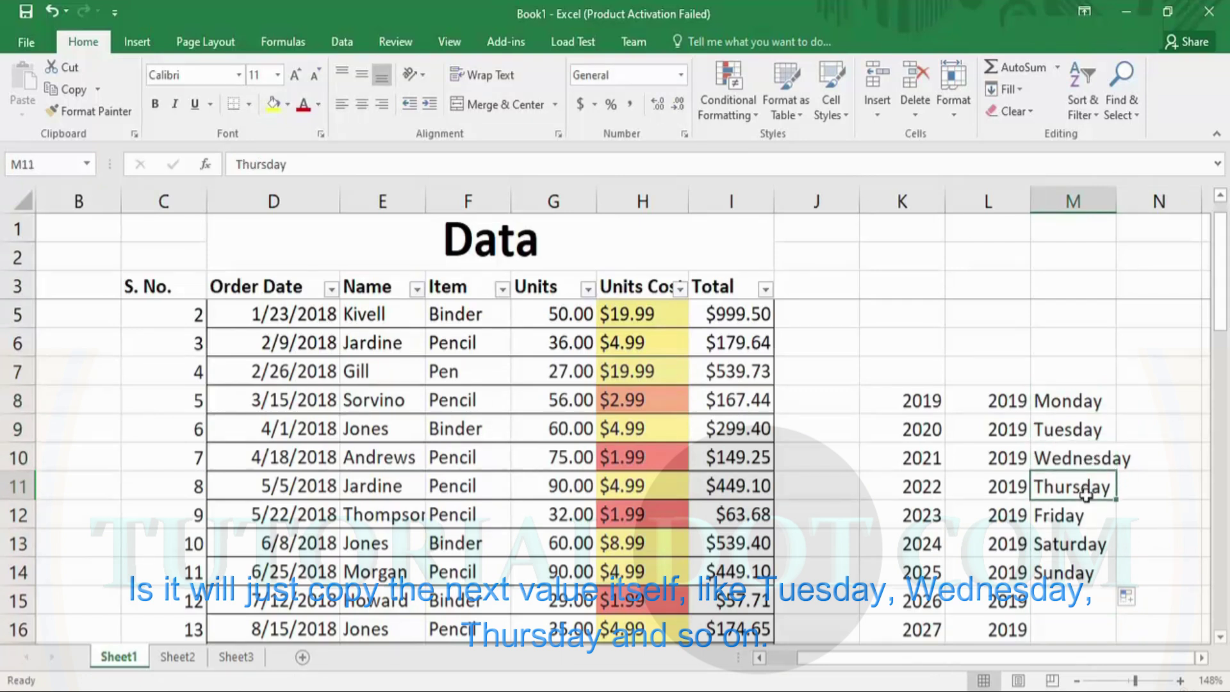
Enter January in cell N8 and AutoFill the month names down to December in N19
{"action": "left_click", "coordinate": [1148, 424]}
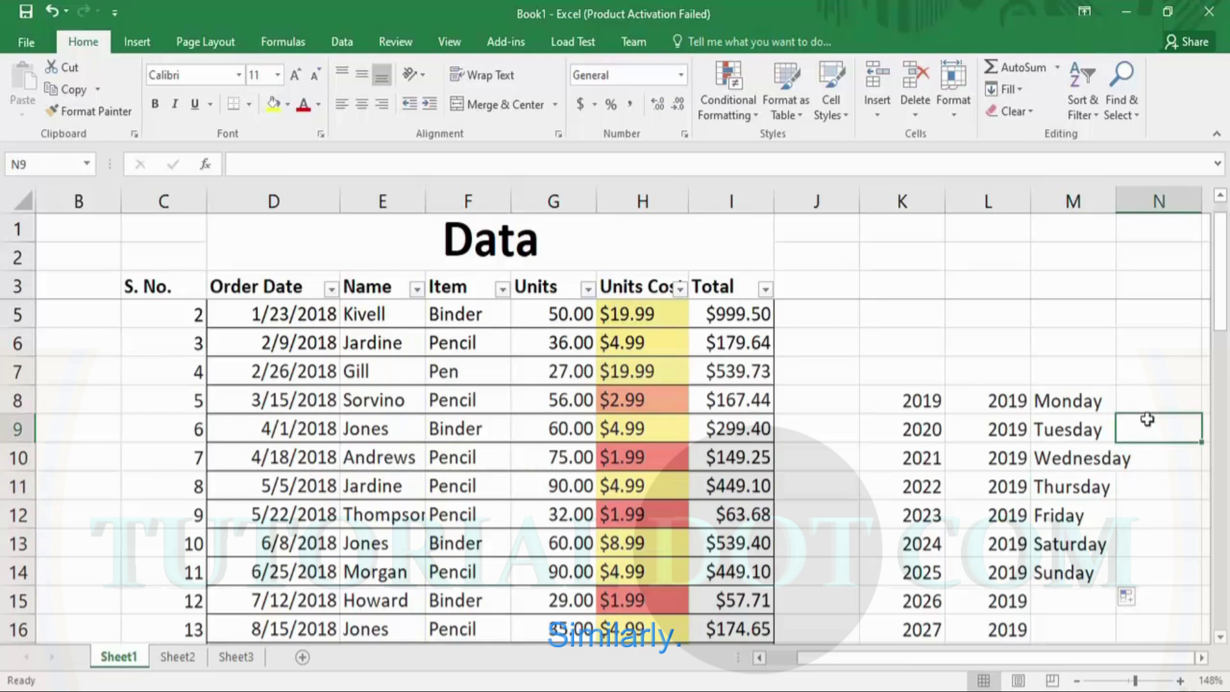
{"action": "left_click", "coordinate": [1153, 401]}
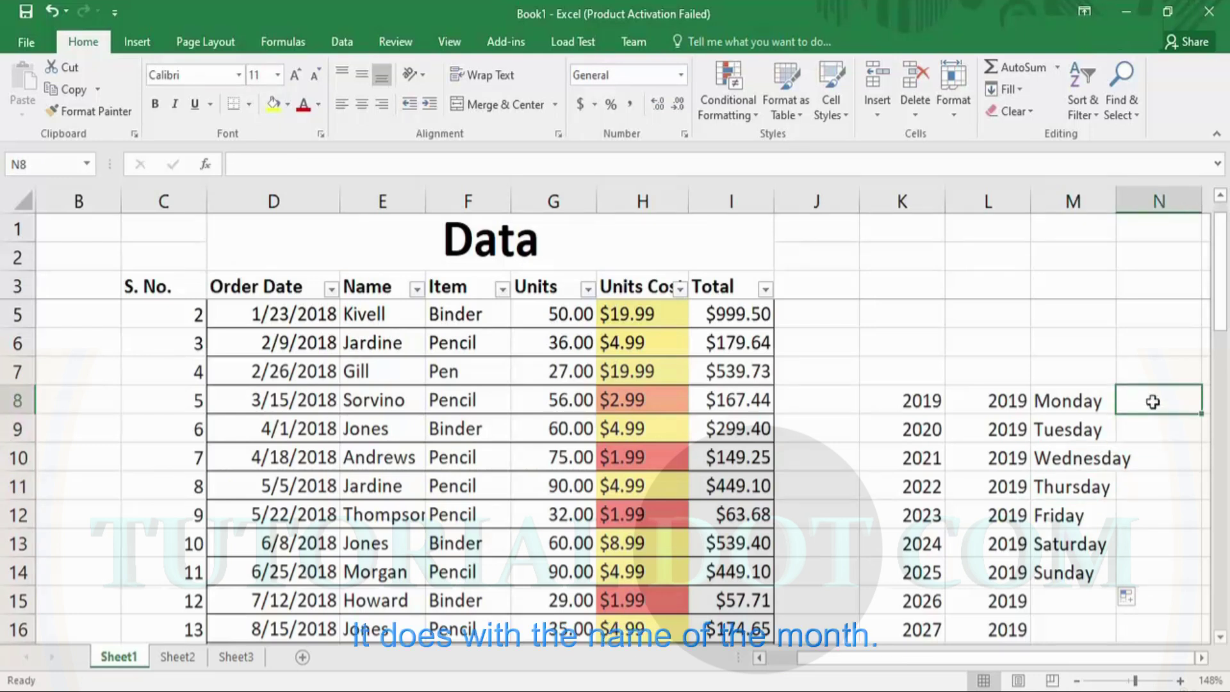
{"action": "type", "text": "Ja"}
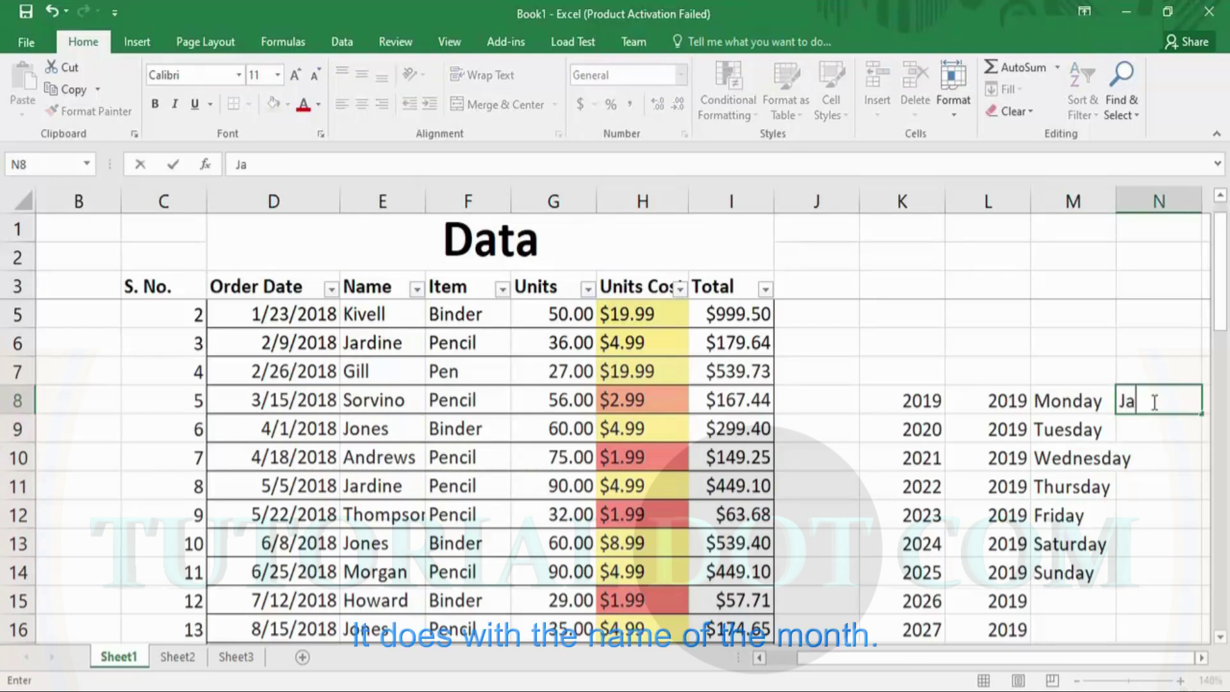
{"action": "type", "text": "nuary"}
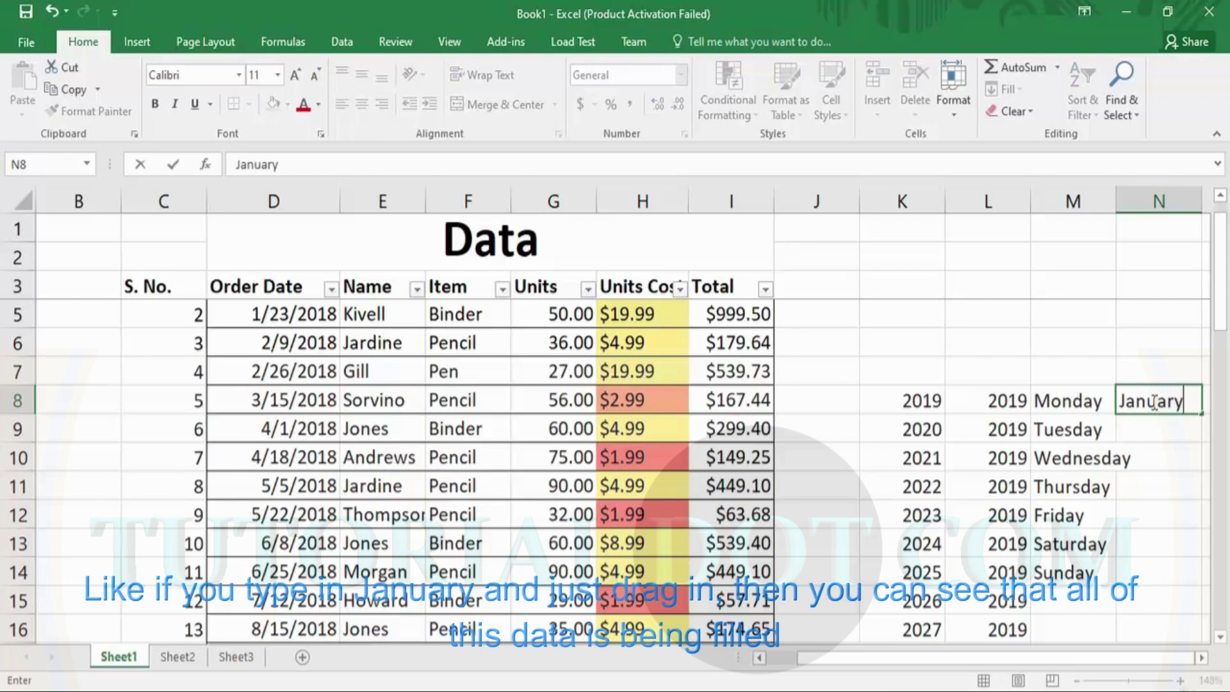
{"action": "left_click_drag", "start_coordinate": [1205, 416], "coordinate": [1185, 649]}
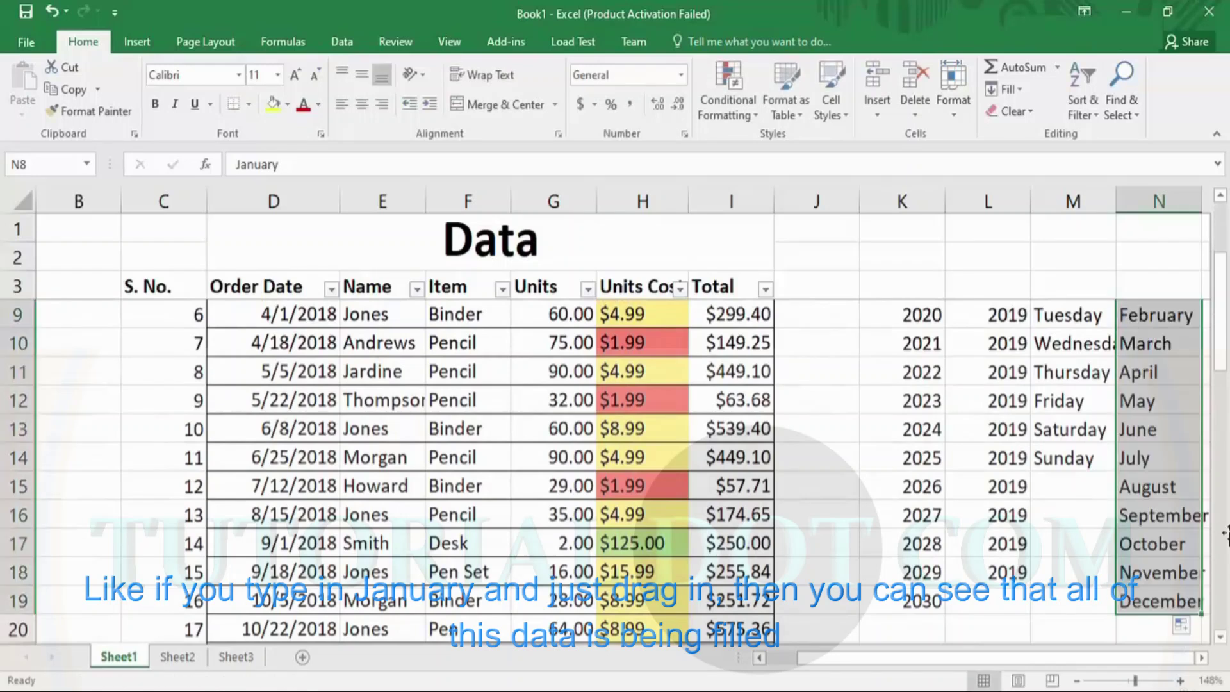
{"action": "left_click", "coordinate": [1223, 455]}
{"action": "left_click_drag", "start_coordinate": [1224, 455], "coordinate": [1223, 333]}
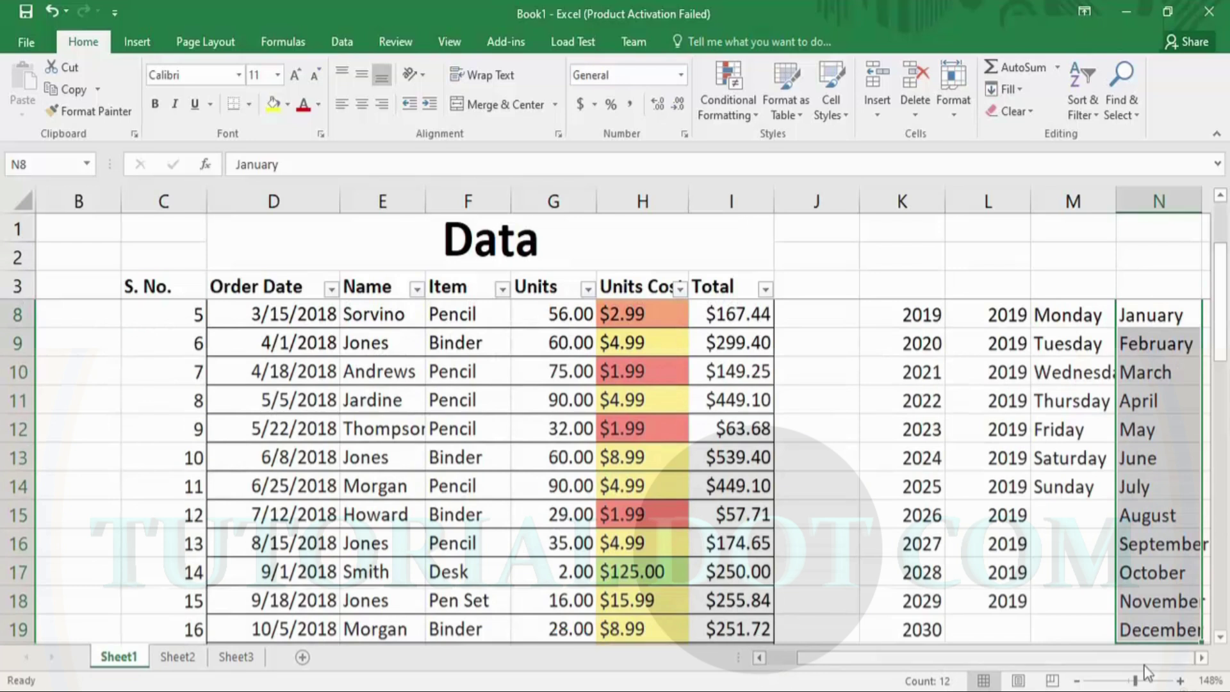
{"action": "left_click_drag", "start_coordinate": [1135, 681], "coordinate": [1128, 684]}
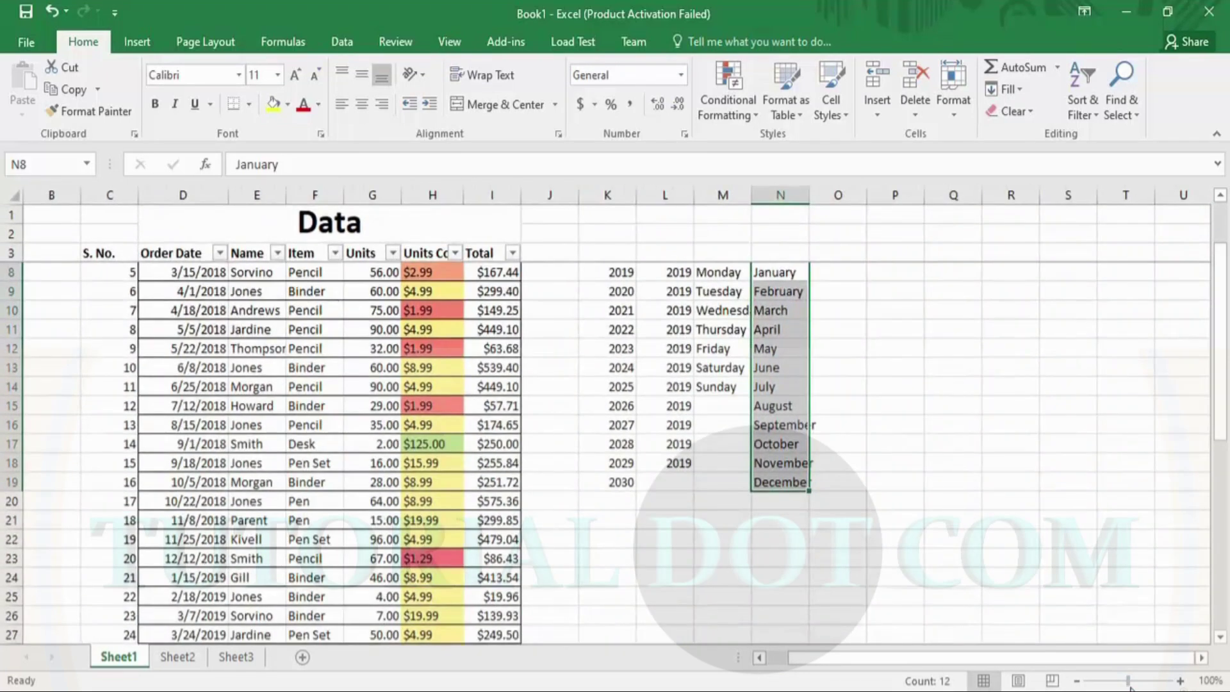